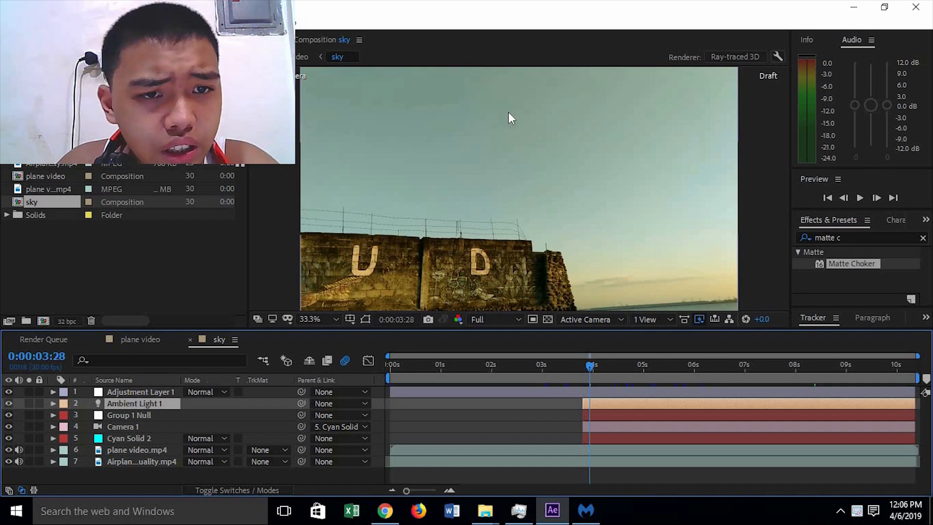
- Preview the finished plane effect at several later times in the sky composition
click(684, 367)
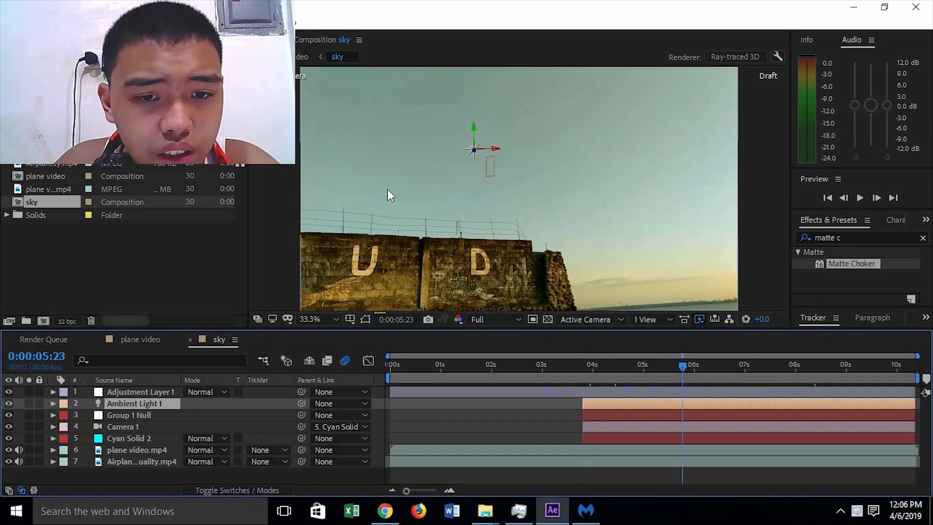
click(912, 367)
drag(913, 369, 912, 370)
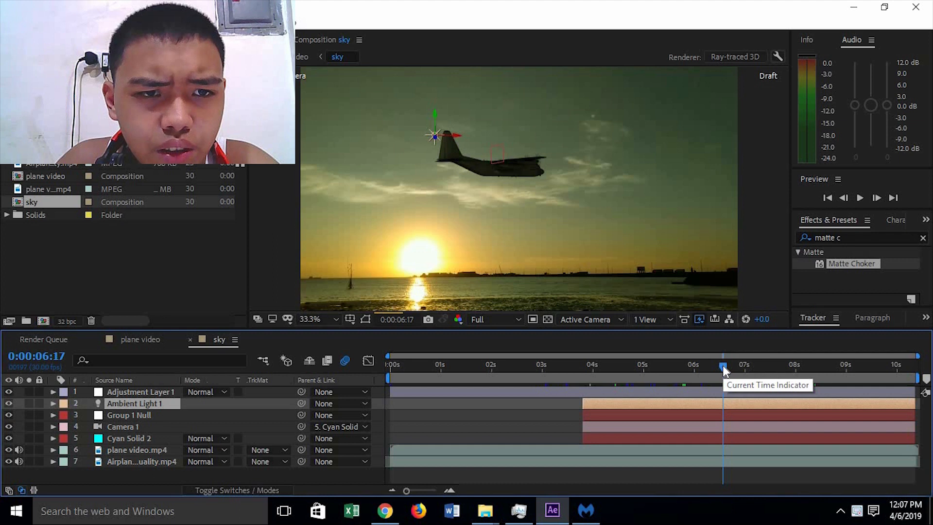
drag(722, 367, 774, 371)
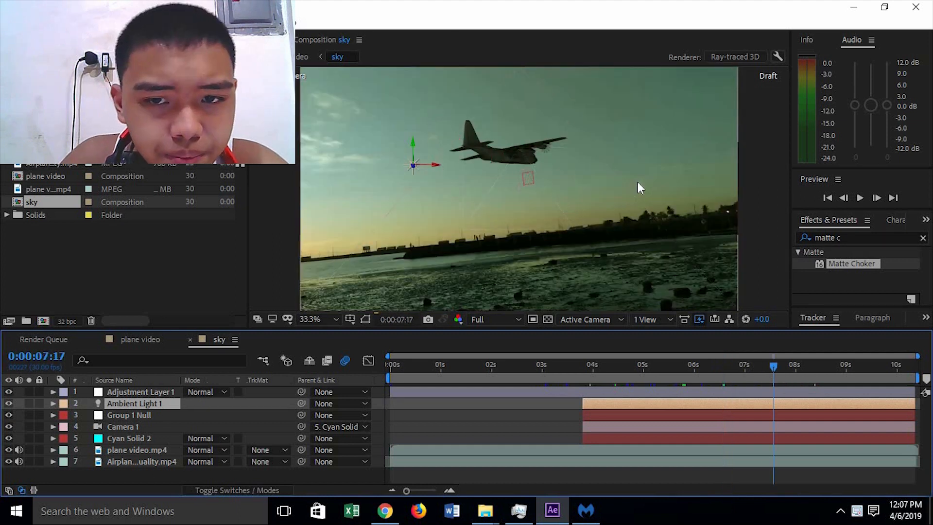
- Create a new empty project in place of the open plane video project
drag(238, 94, 548, 96)
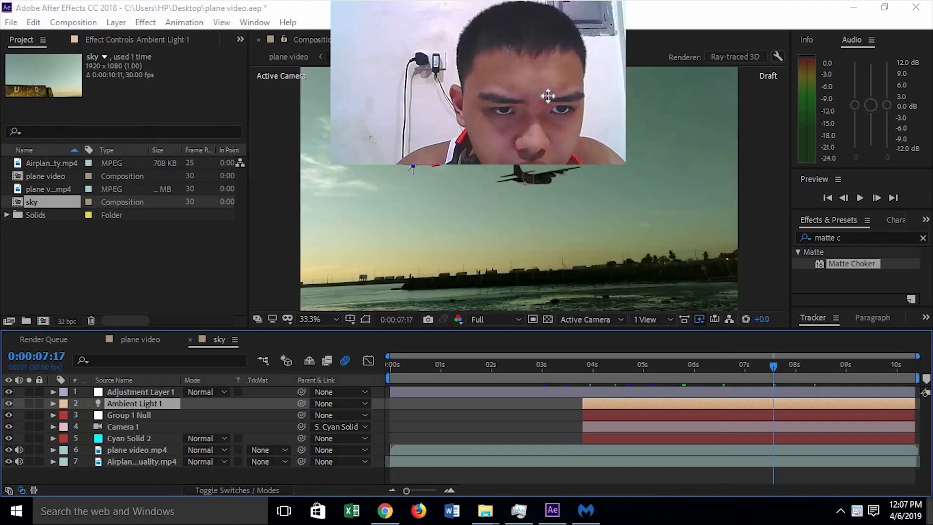
click(11, 23)
mouse_move(19, 39)
click(223, 38)
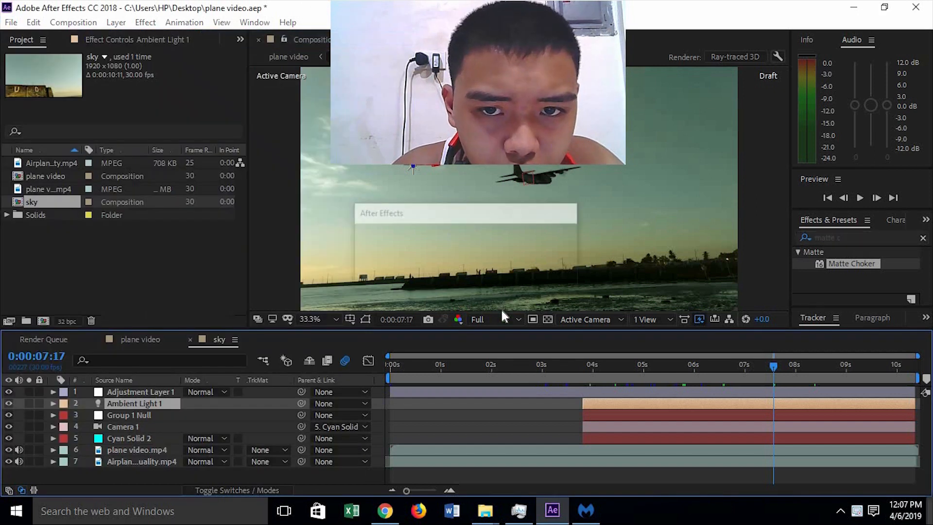
click(479, 273)
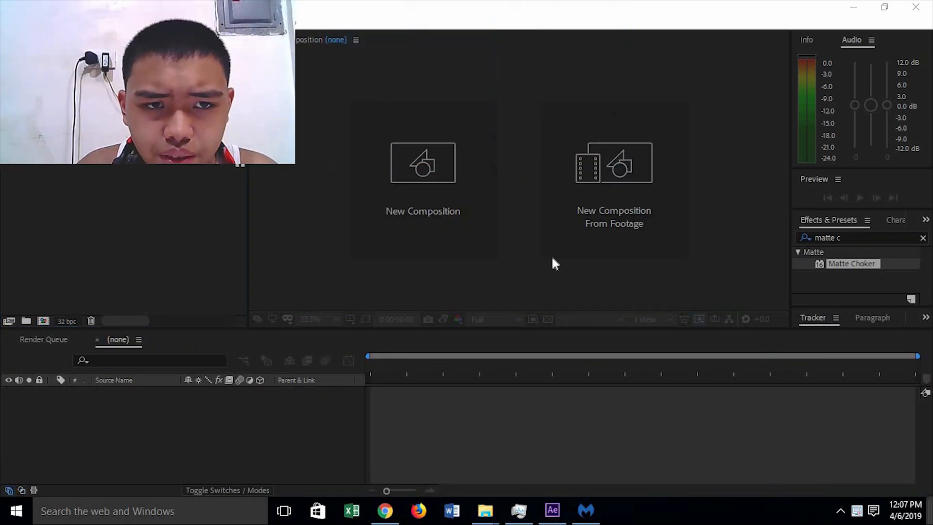
- Create a new composition from the footage file something big.mp4 and fit the frame to the viewer
click(579, 231)
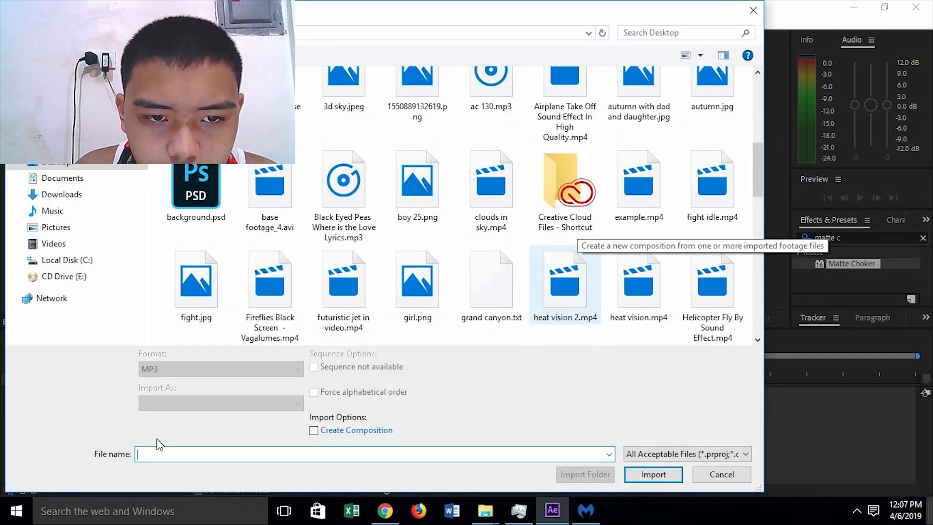
scroll(178, 428, down, 1)
text(s)
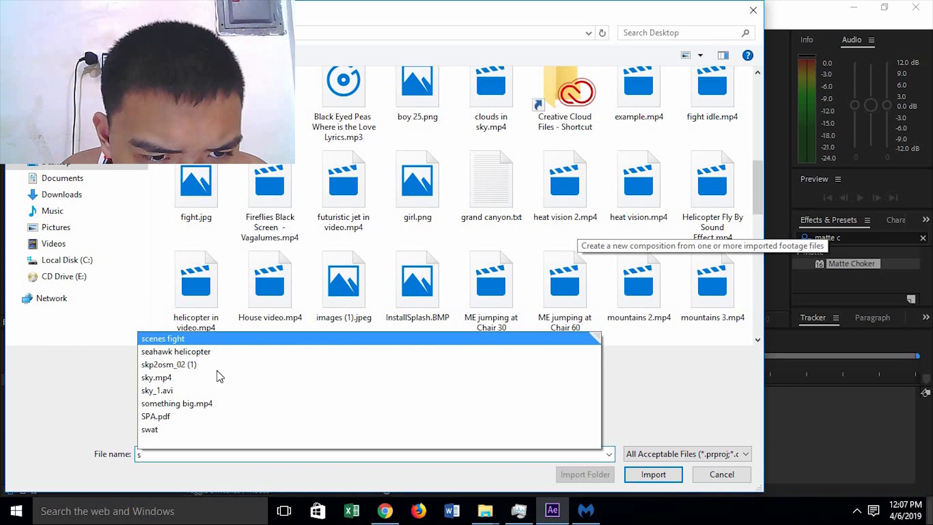
click(210, 402)
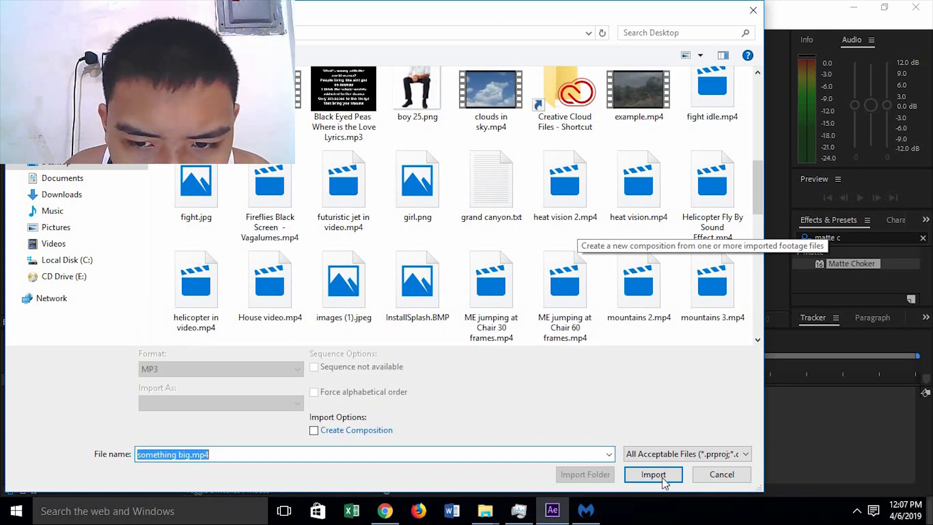
click(662, 477)
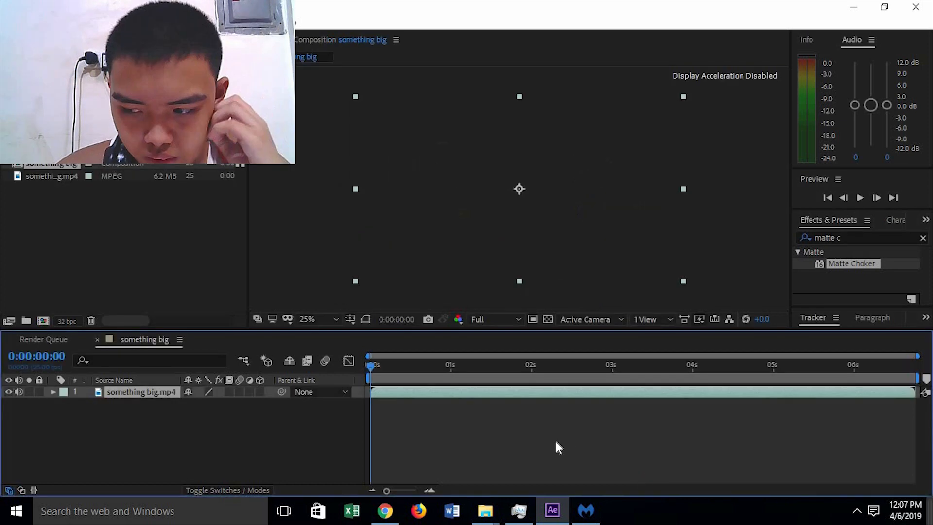
click(332, 318)
click(345, 91)
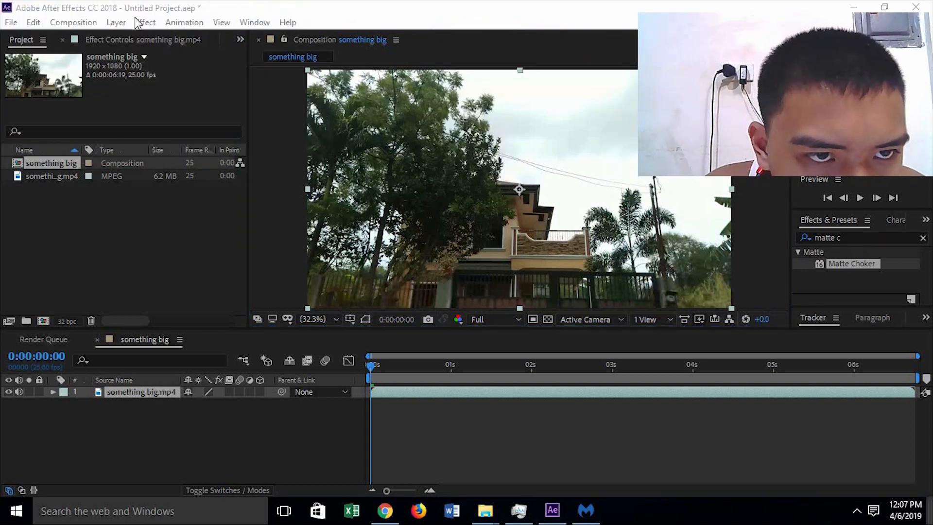
- Add a cyan 1920 x 1080 px solid layer named "hercules plane" above the footage
click(115, 22)
mouse_move(146, 38)
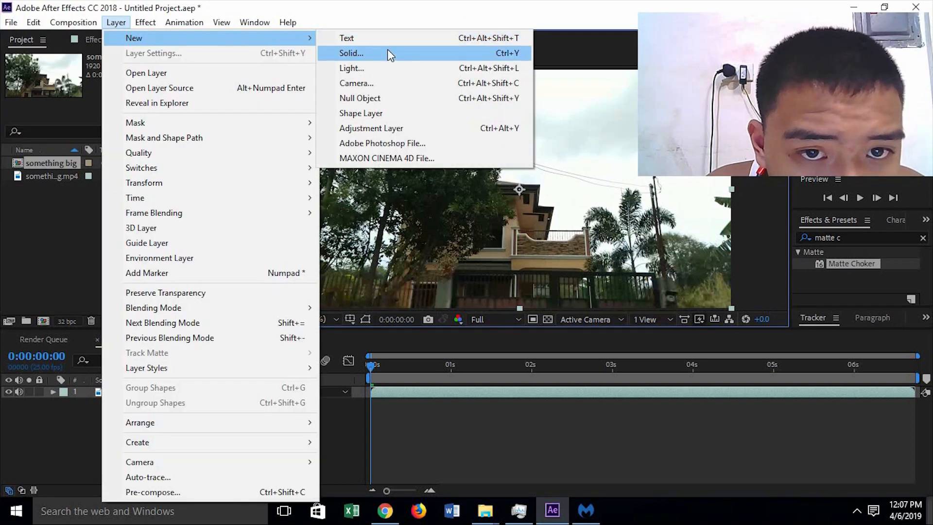
click(390, 54)
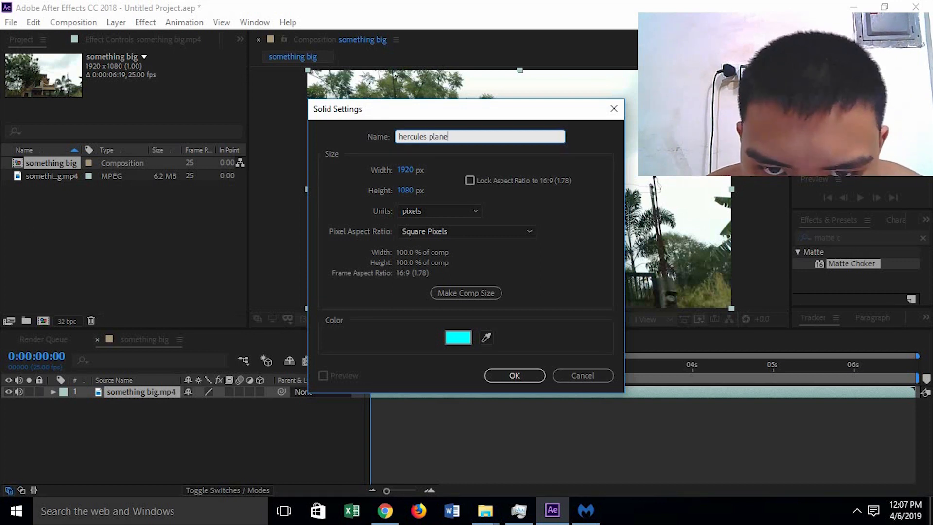
click(538, 373)
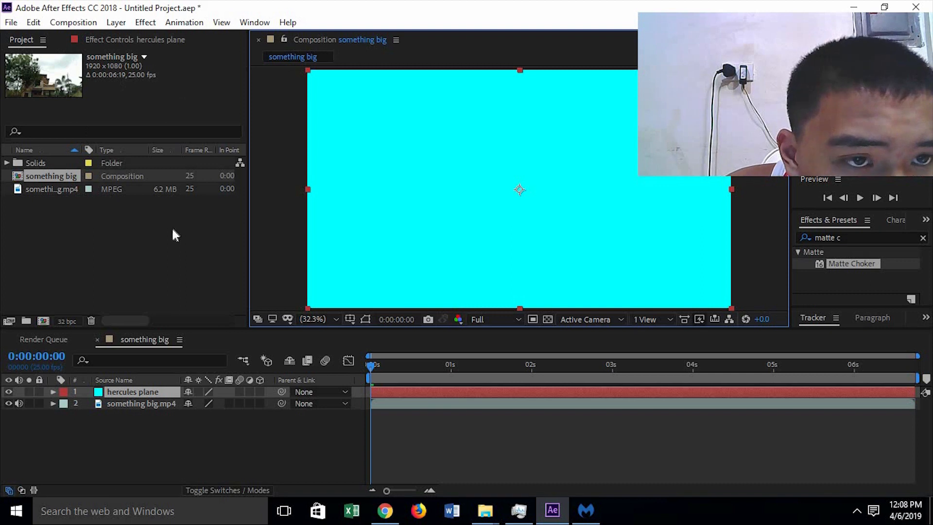
- Apply the Video Copilot Element effect to the hercules plane layer and open its Scene Setup
click(133, 394)
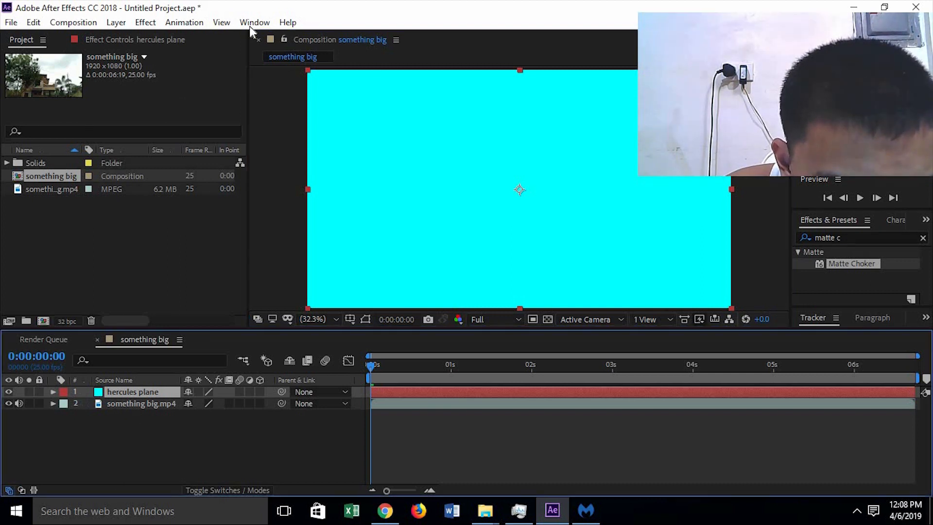
click(143, 23)
mouse_move(255, 417)
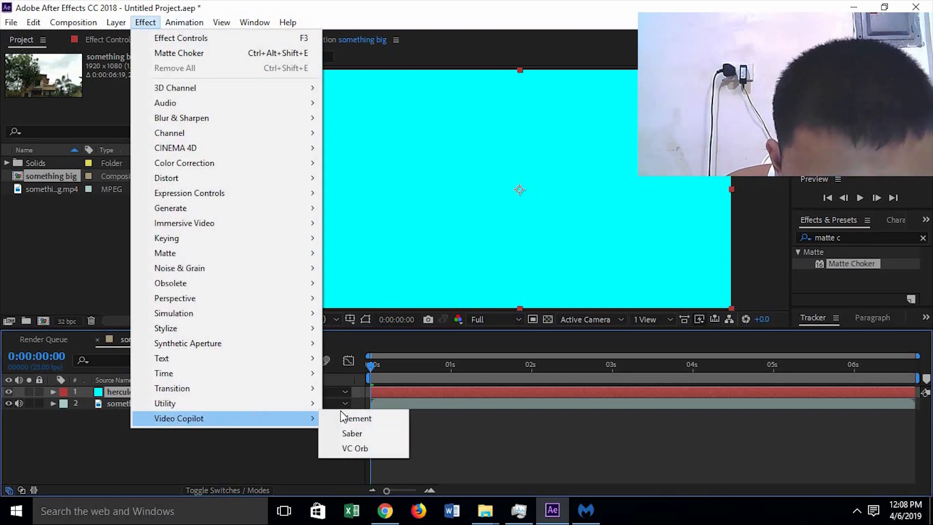
click(344, 419)
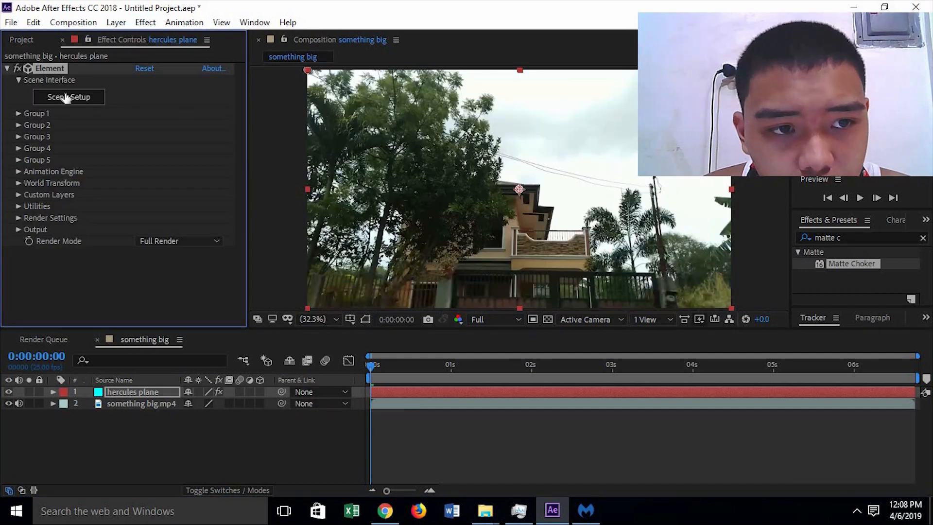
click(66, 97)
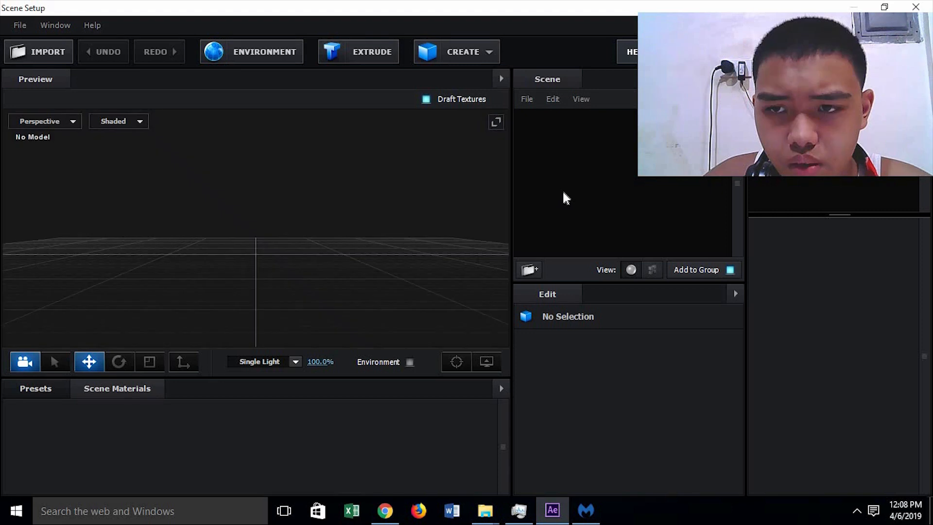
- Open the Jet_Strike model collection and browse to the Ground_Assault aircraft
drag(724, 140, 177, 166)
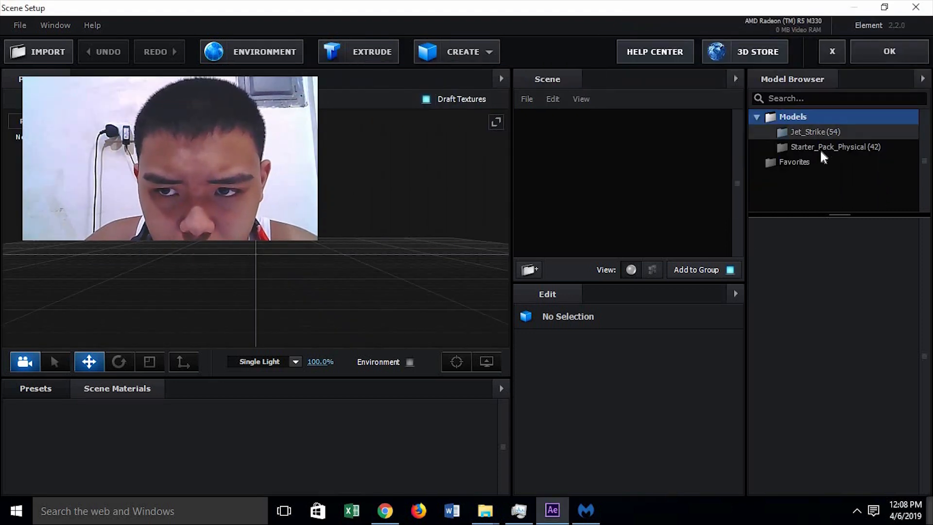
click(832, 138)
scroll(798, 324, down, 10)
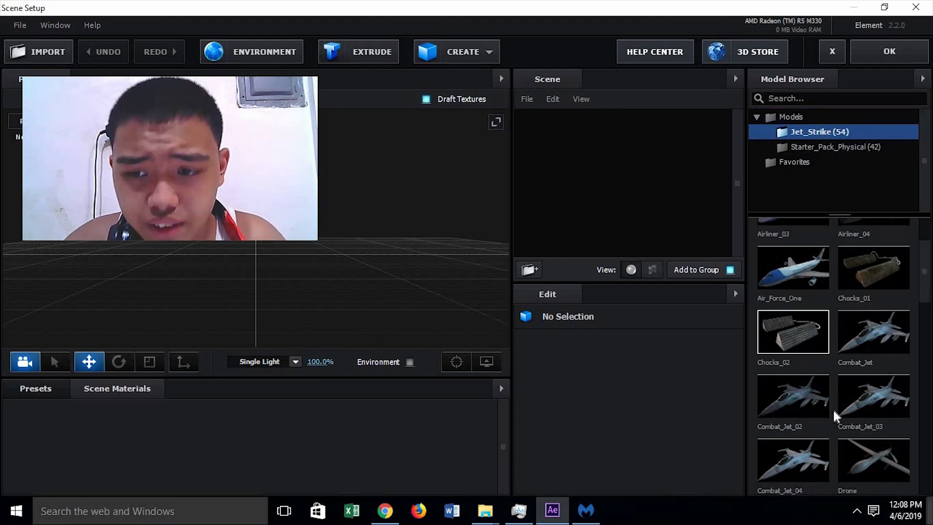
scroll(845, 393, up, 1)
click(874, 244)
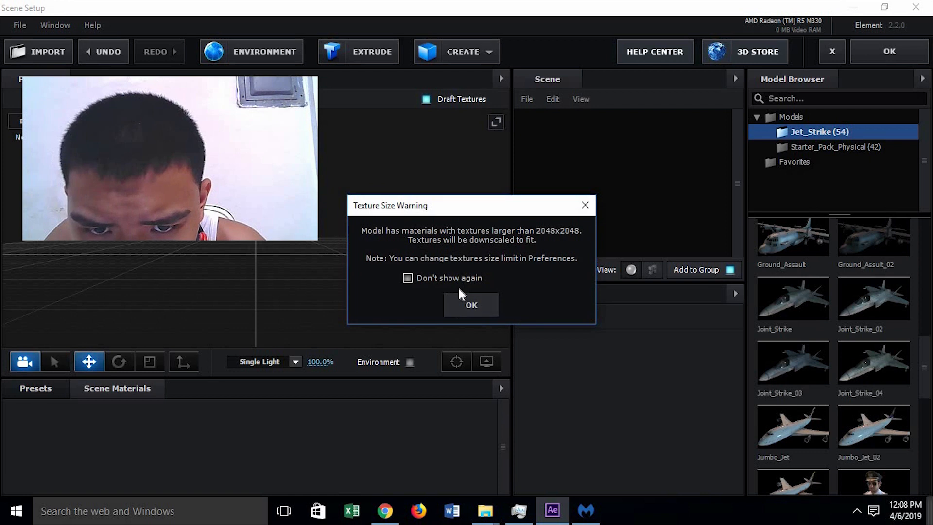
click(407, 278)
click(474, 307)
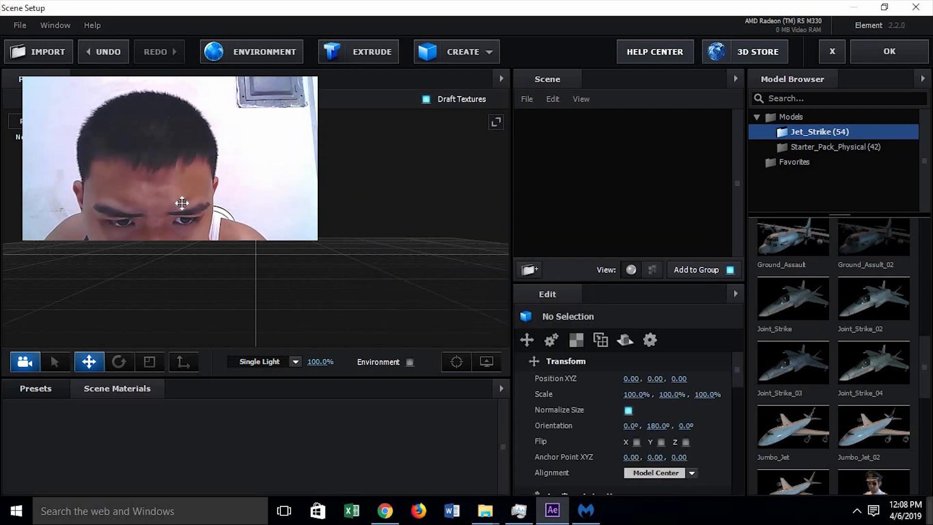
drag(189, 145, 736, 90)
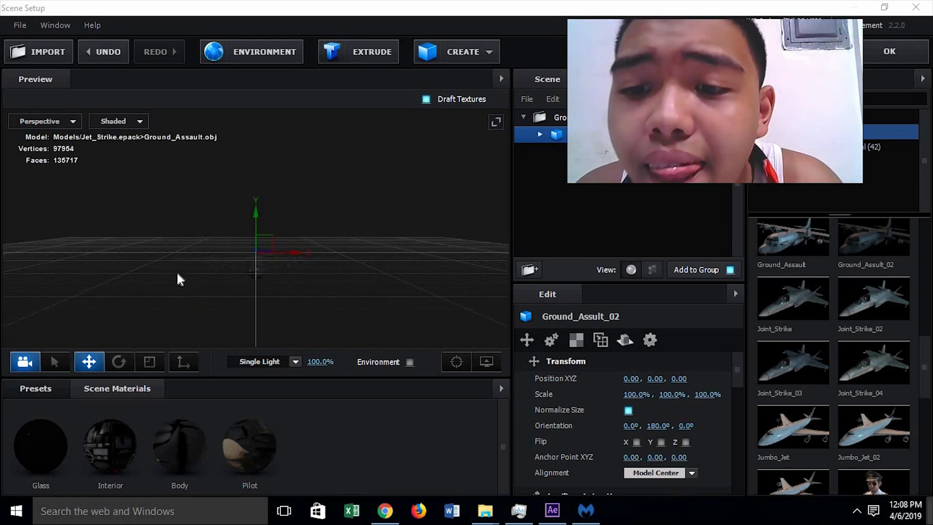
scroll(227, 246, up, 5)
drag(307, 282, 245, 275)
scroll(300, 303, up, 3)
key(Delete)
- Add the Ground_Assault model from the Jet_Strike collection to the scene, accepting the texture downscaling
click(804, 251)
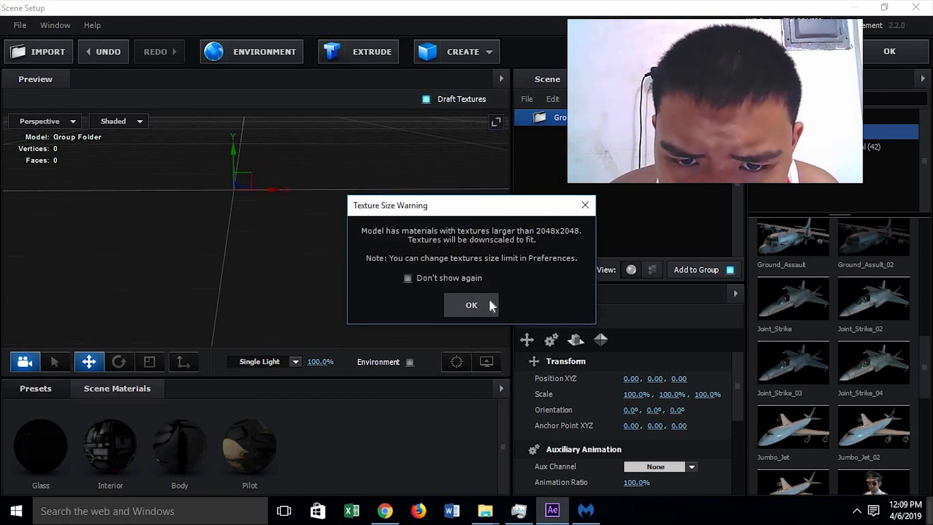
click(476, 305)
drag(359, 268, 292, 228)
scroll(370, 239, down, 5)
- Set the Diffuse value of the Ground_Assault model's Body material to 2.52
drag(653, 130, 97, 156)
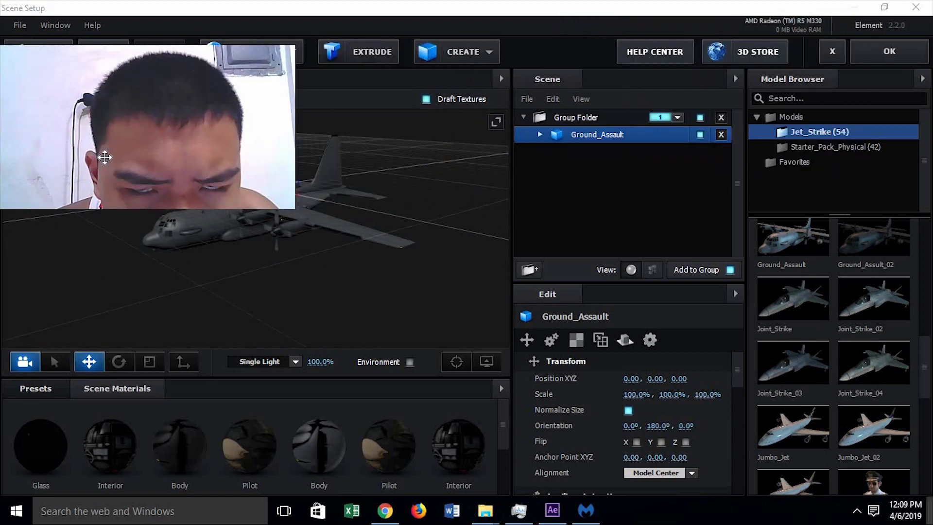
click(540, 135)
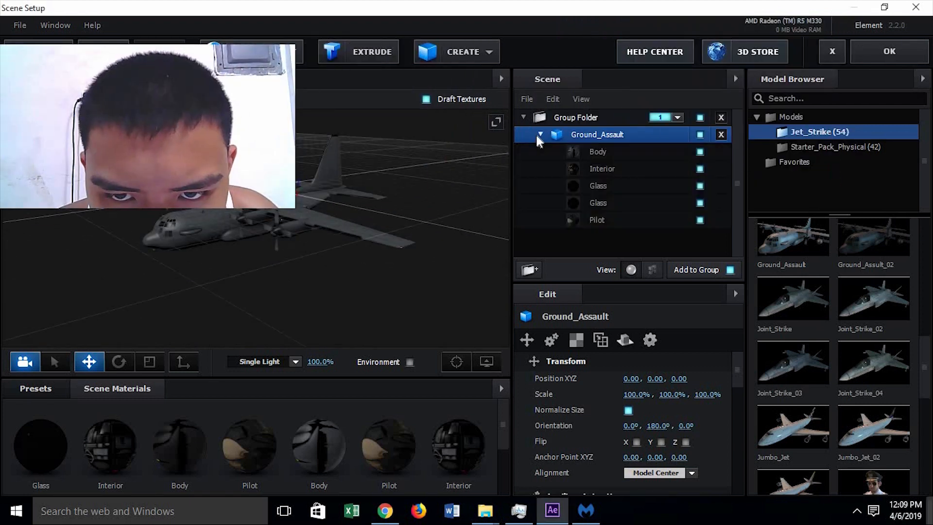
click(585, 151)
scroll(651, 400, down, 4)
scroll(651, 398, down, 5)
scroll(634, 395, up, 1)
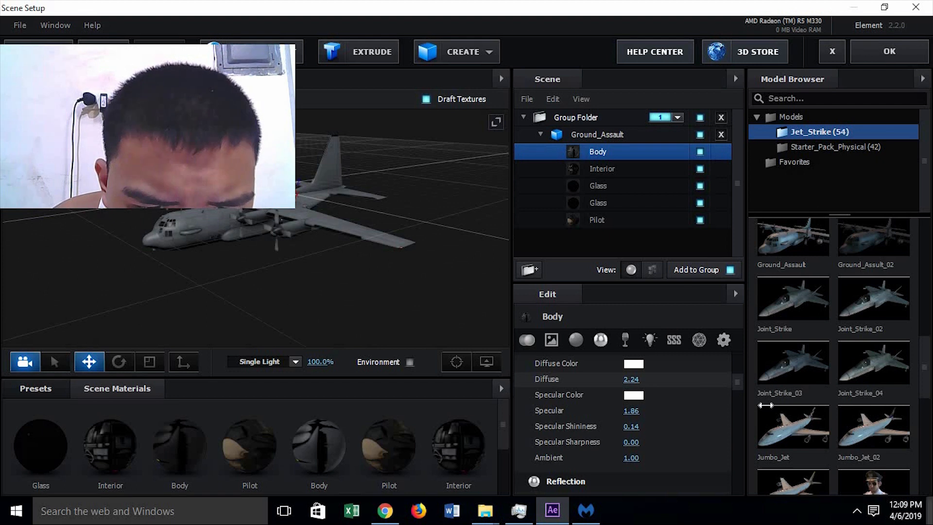
drag(729, 394, 829, 421)
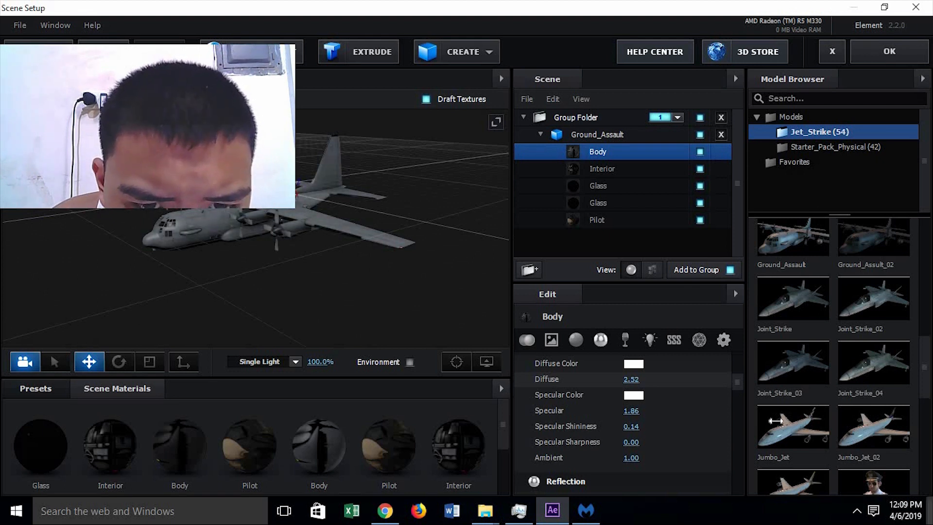
scroll(610, 395, up, 1)
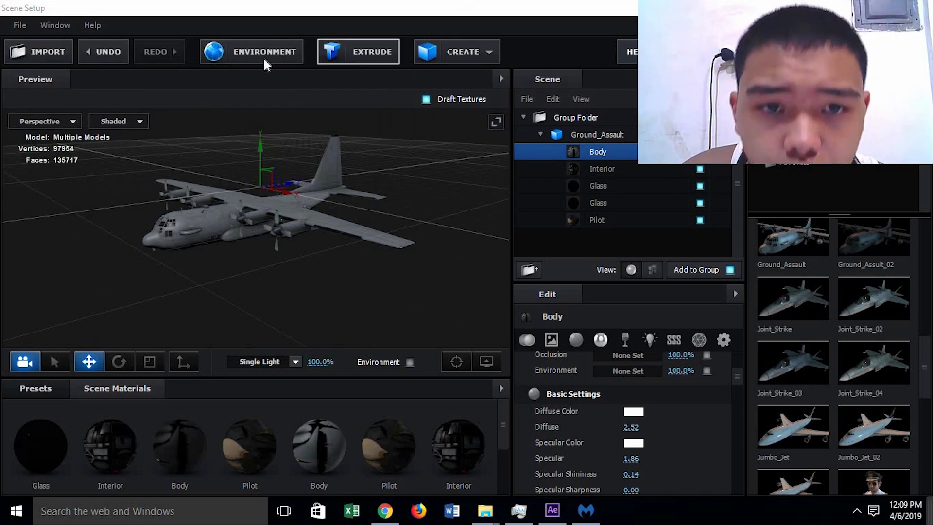
- Replace the scene's environment texture with Basic_2K_12.dds
click(263, 59)
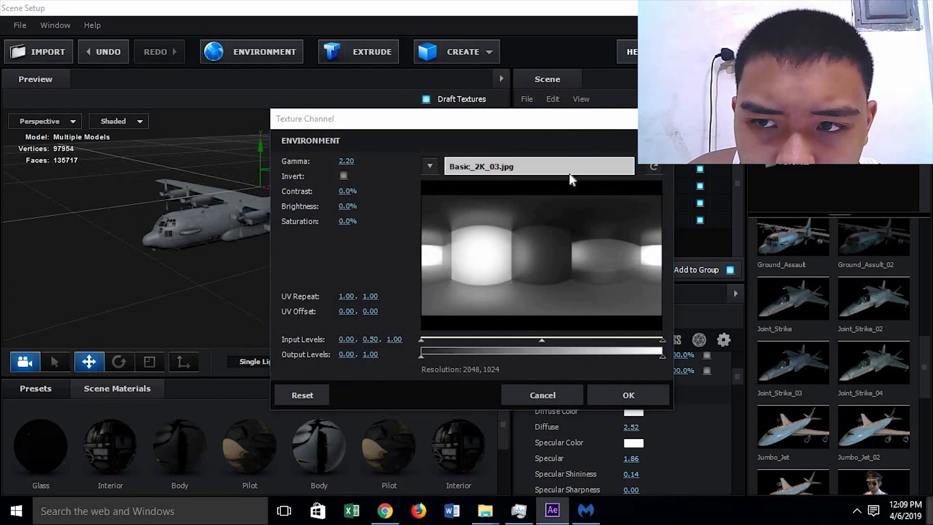
click(569, 173)
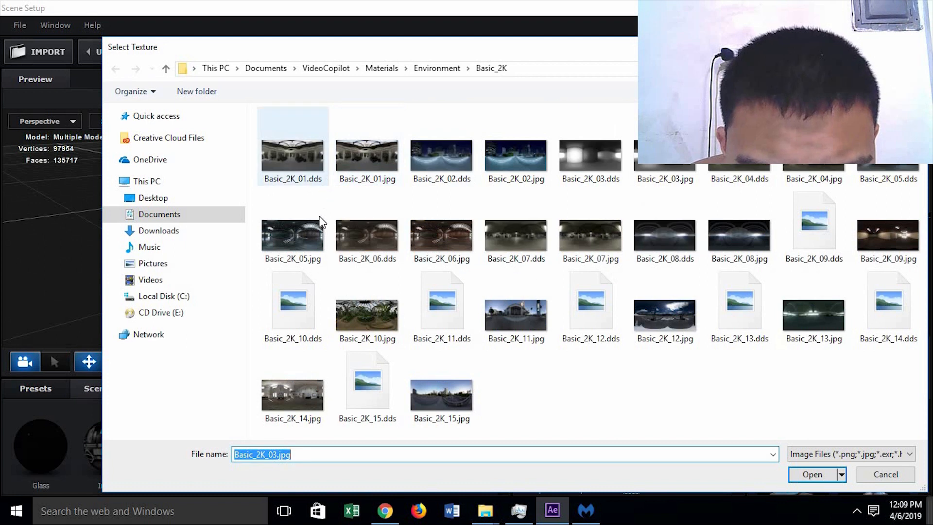
click(592, 313)
click(826, 481)
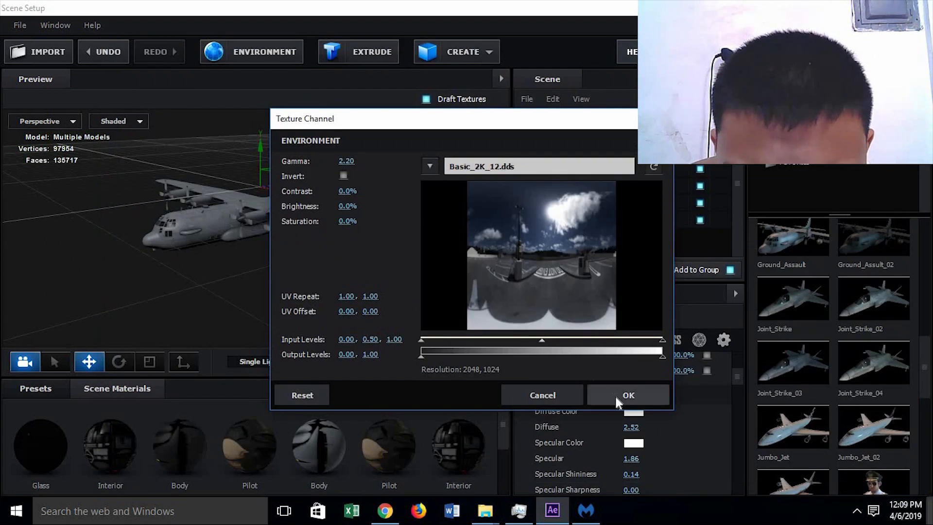
click(615, 394)
- Inspect the plane's nose up close, then accept the Scene Setup and return to the composition
drag(330, 304, 321, 265)
scroll(269, 281, up, 5)
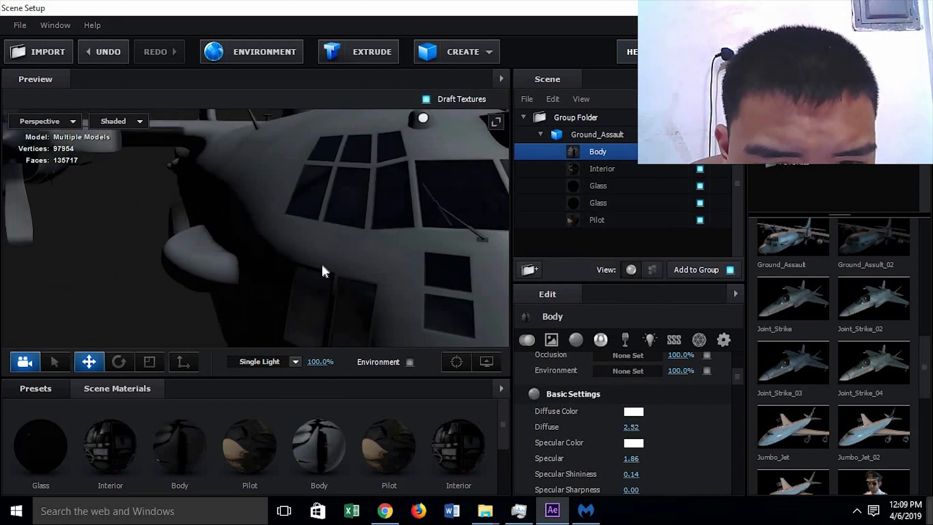
scroll(322, 265, down, 4)
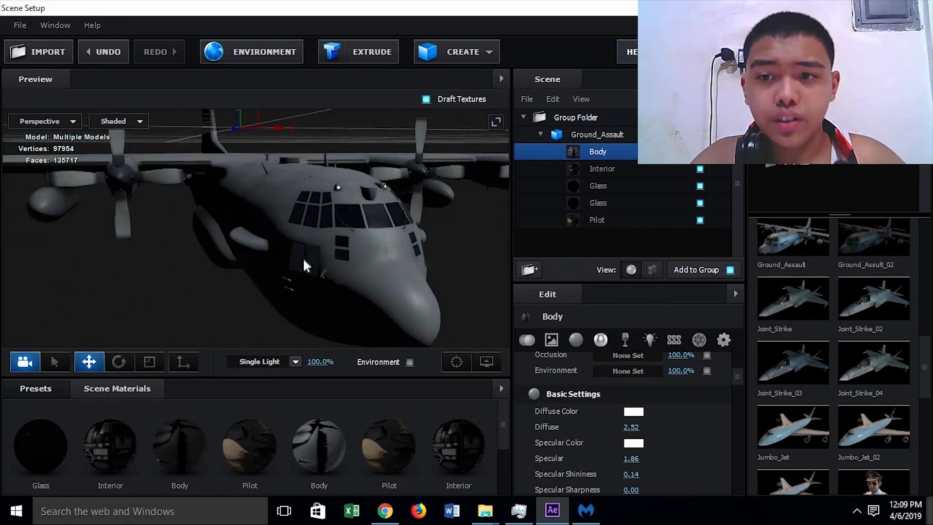
drag(772, 118, 54, 76)
click(868, 56)
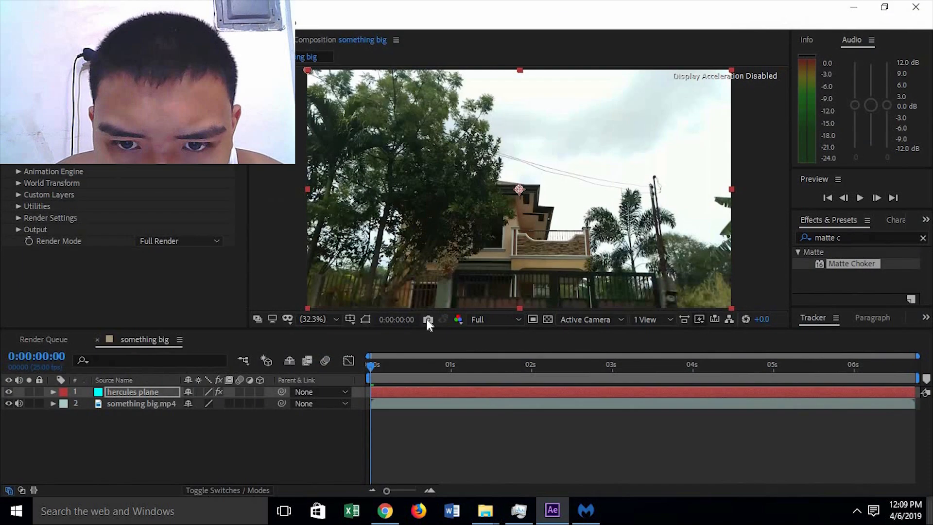
- Duplicate the something big.mp4 layer and place the copy above the hercules plane layer
scroll(90, 429, up, 3)
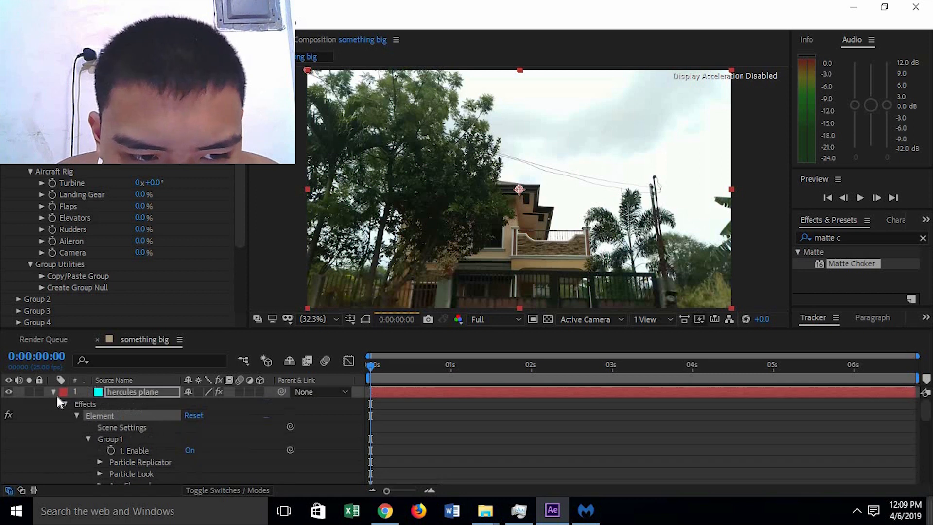
click(53, 392)
scroll(548, 190, up, 1)
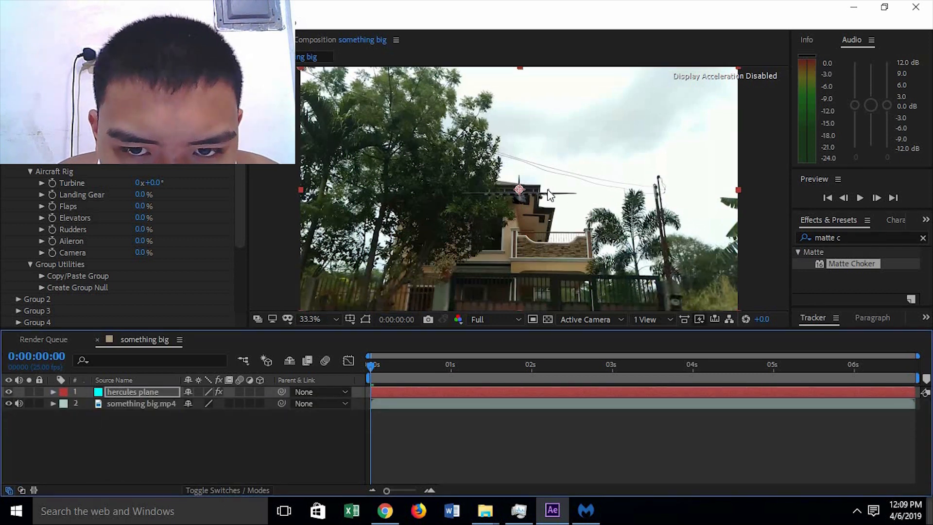
scroll(547, 188, up, 1)
scroll(547, 189, down, 2)
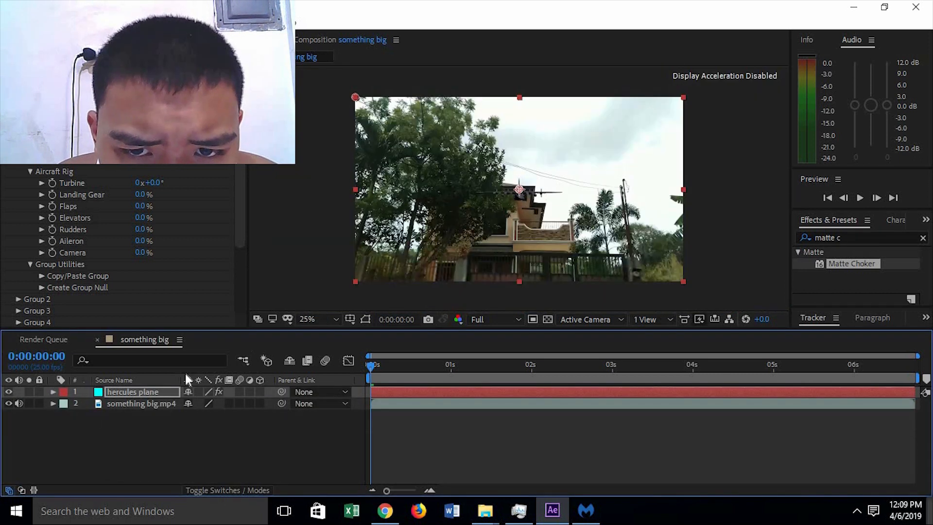
click(133, 404)
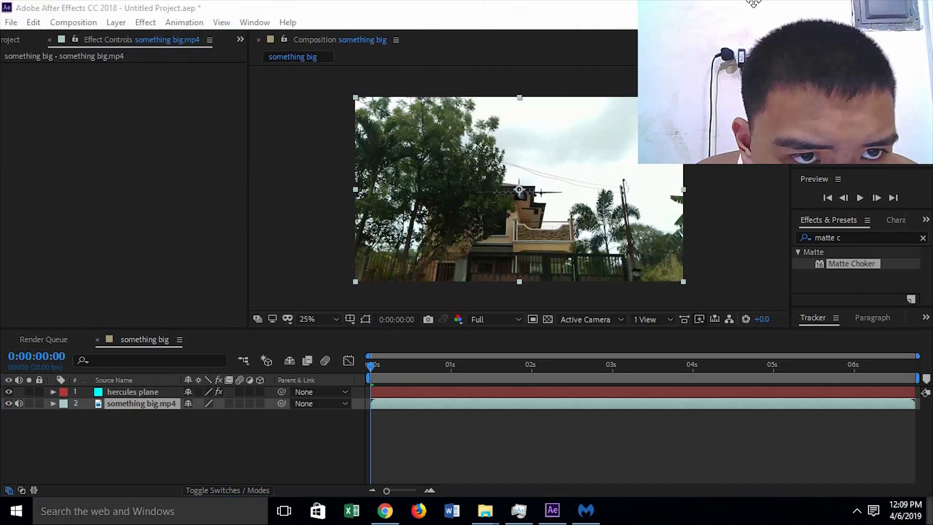
click(31, 23)
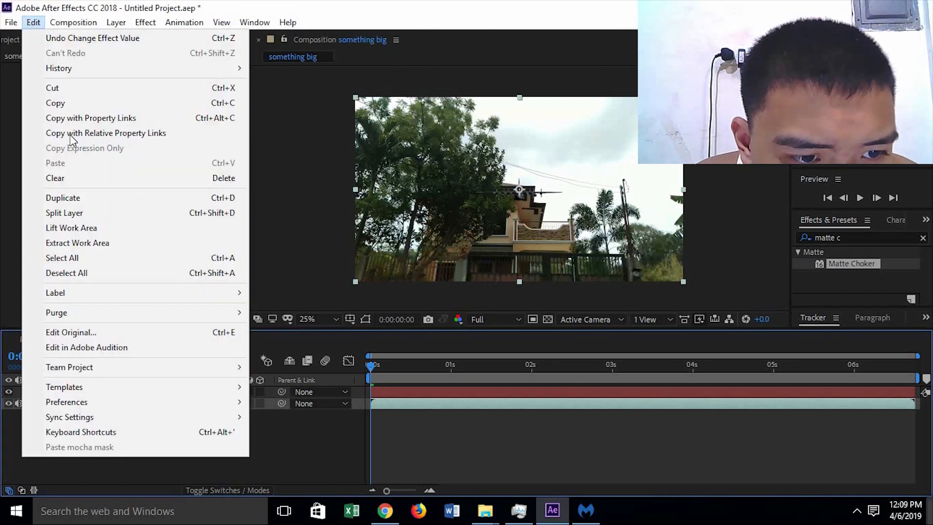
click(72, 198)
key(ctrl+bracketright)
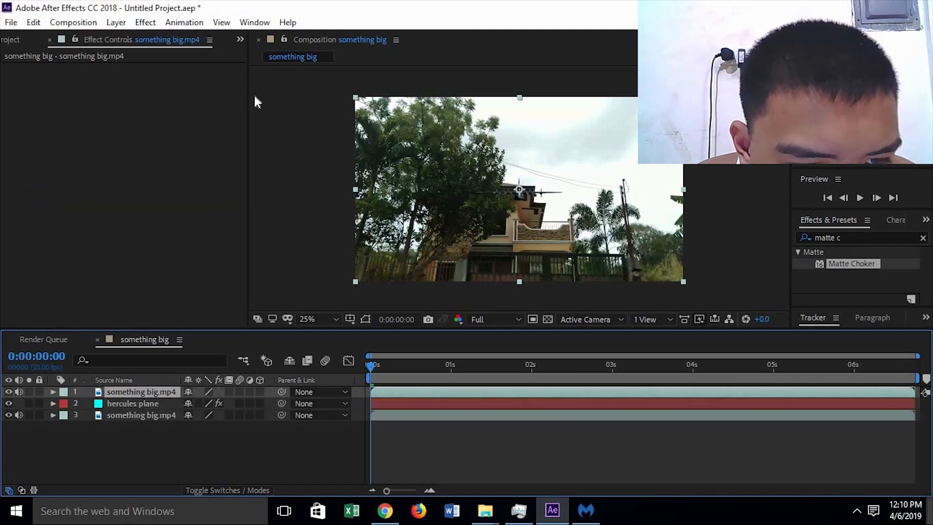
- Apply the Color Range keying effect to the top copy of something big.mp4
click(145, 23)
mouse_move(259, 238)
click(407, 287)
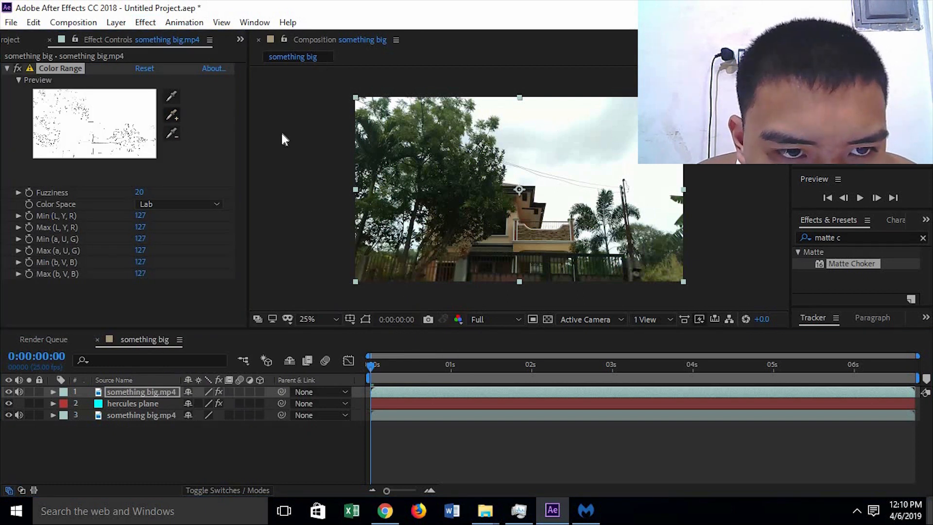
- Try keying out the sky with Color Range samples from the palm tree area and the surrounding sky
click(407, 141)
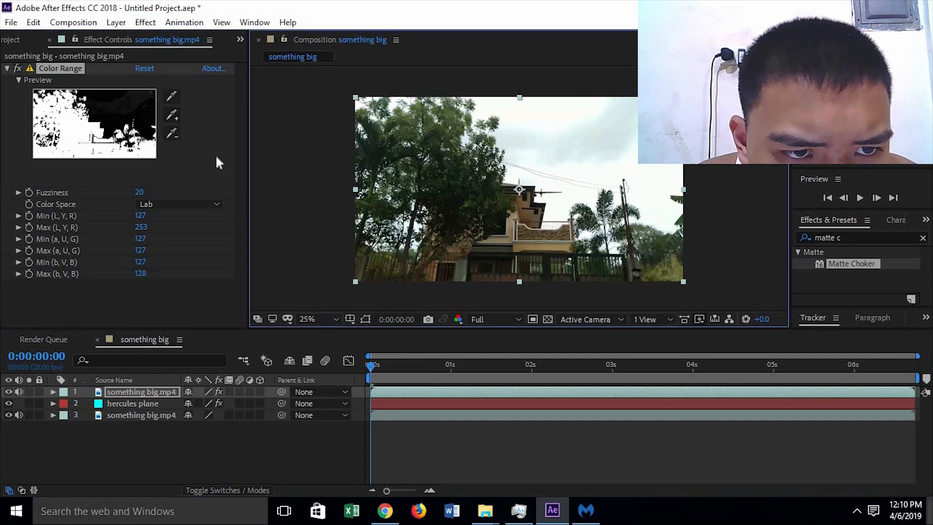
click(176, 113)
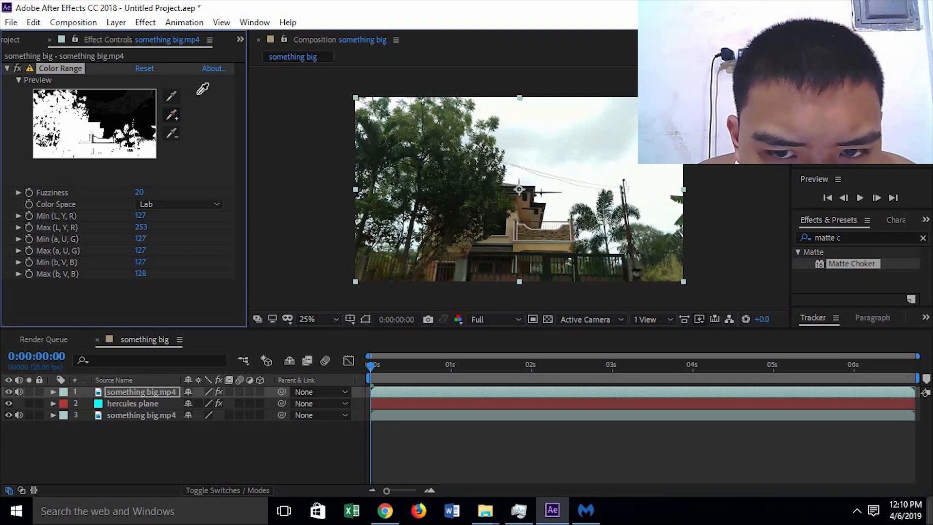
click(601, 231)
click(173, 114)
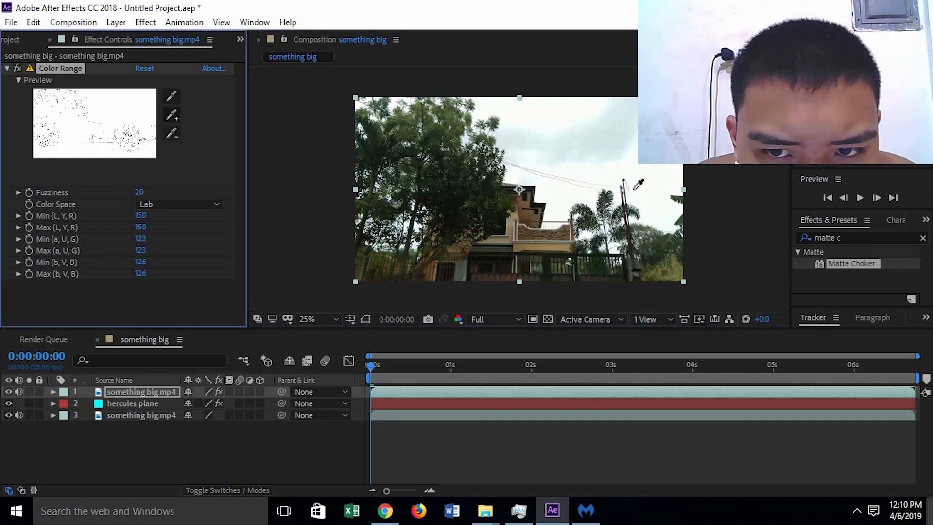
click(654, 216)
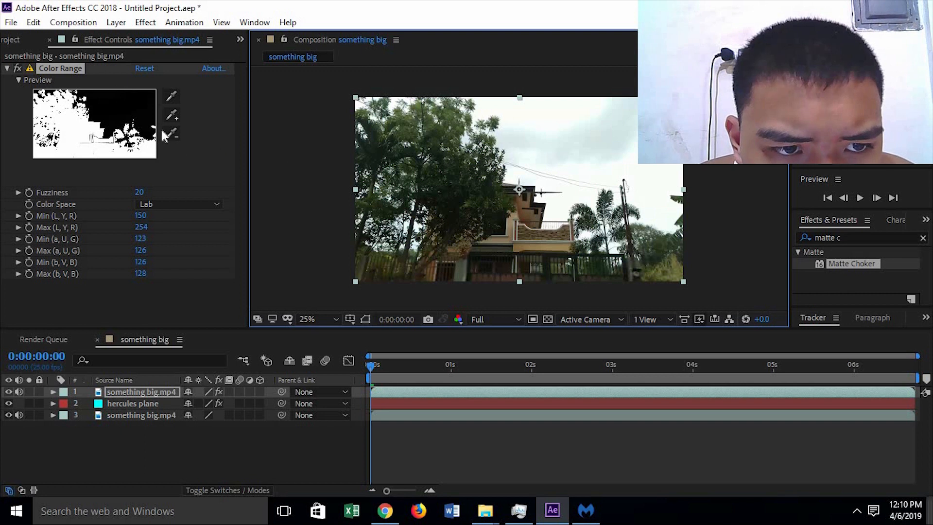
click(505, 109)
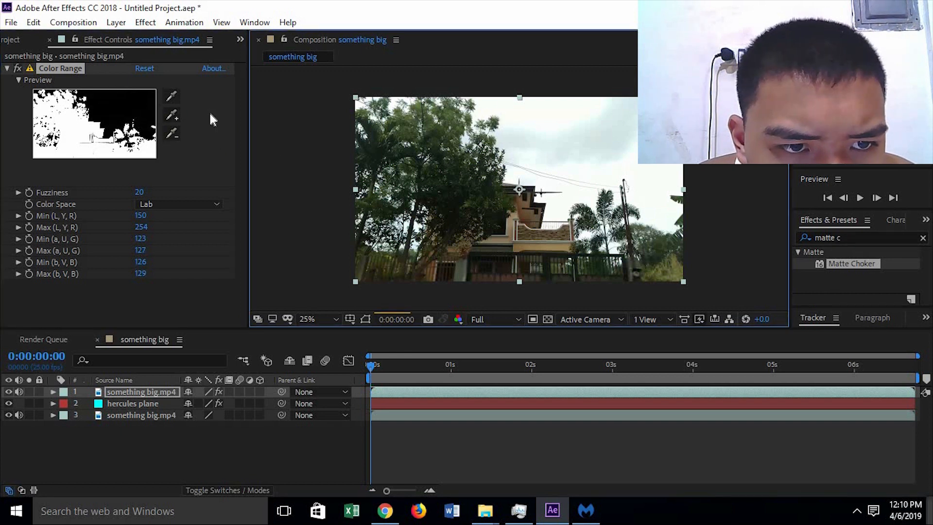
- Resample the bright sky as the Color Range key colour and add the grey cloud and further sky areas to it
click(173, 115)
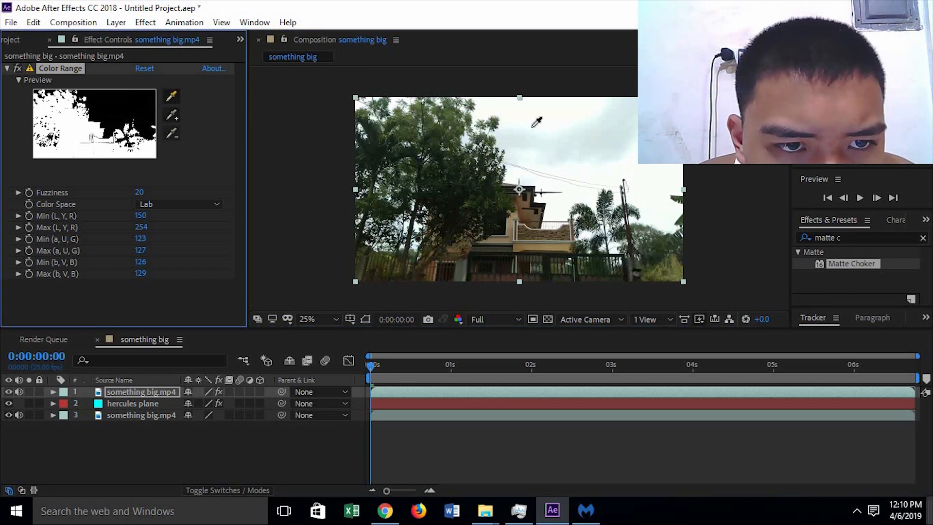
click(538, 121)
click(171, 117)
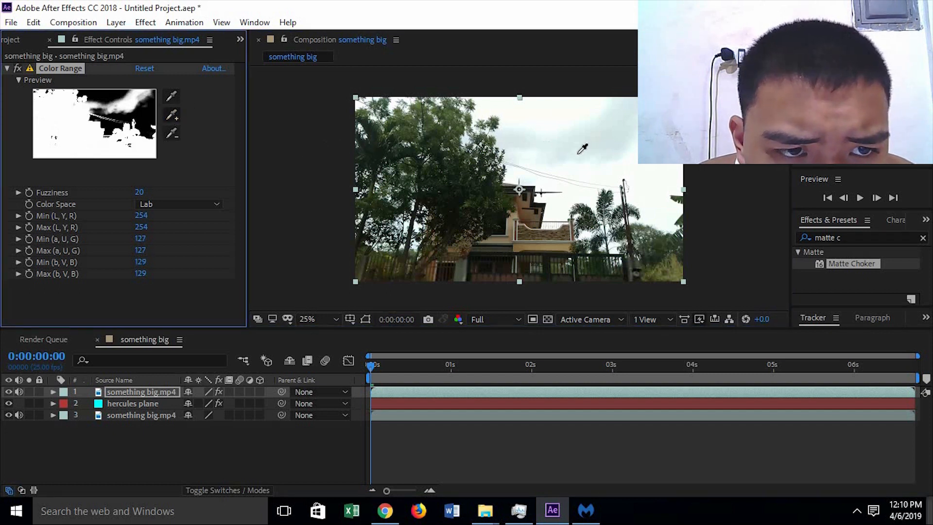
click(597, 147)
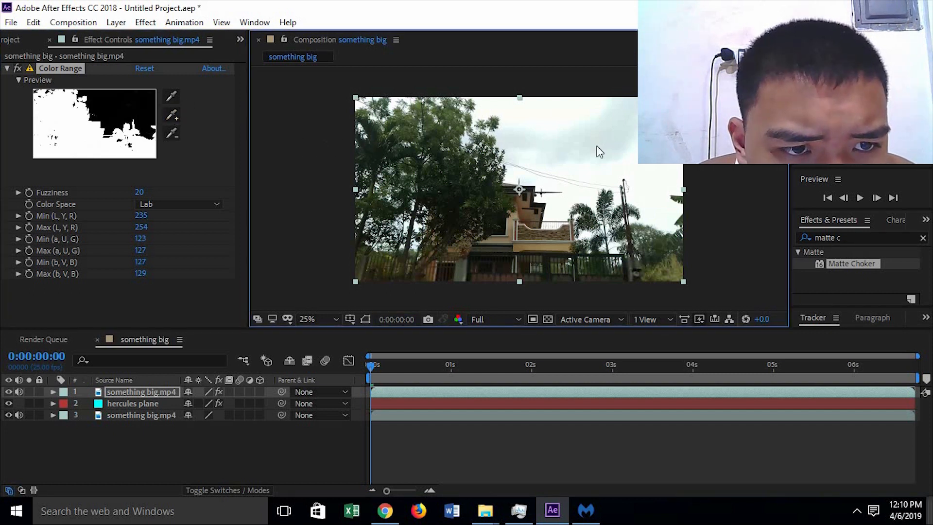
click(171, 114)
click(586, 179)
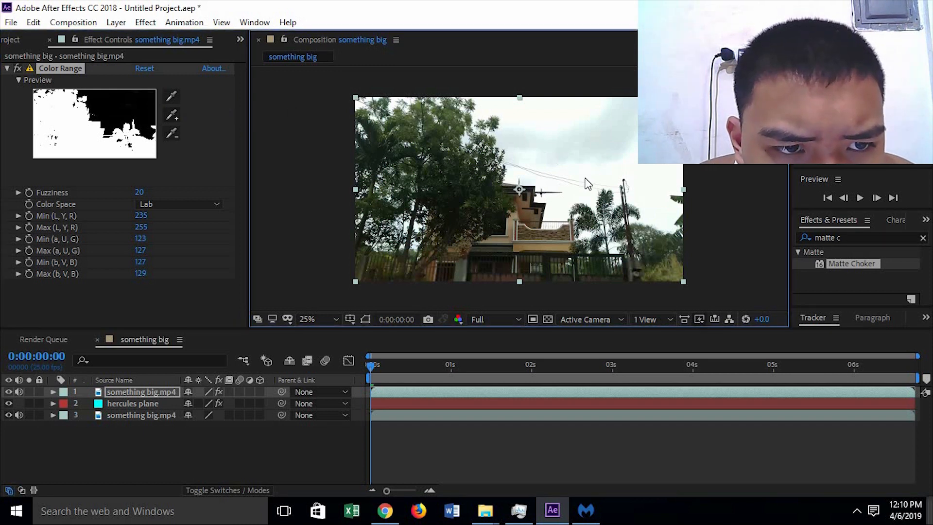
click(171, 132)
click(644, 187)
click(172, 114)
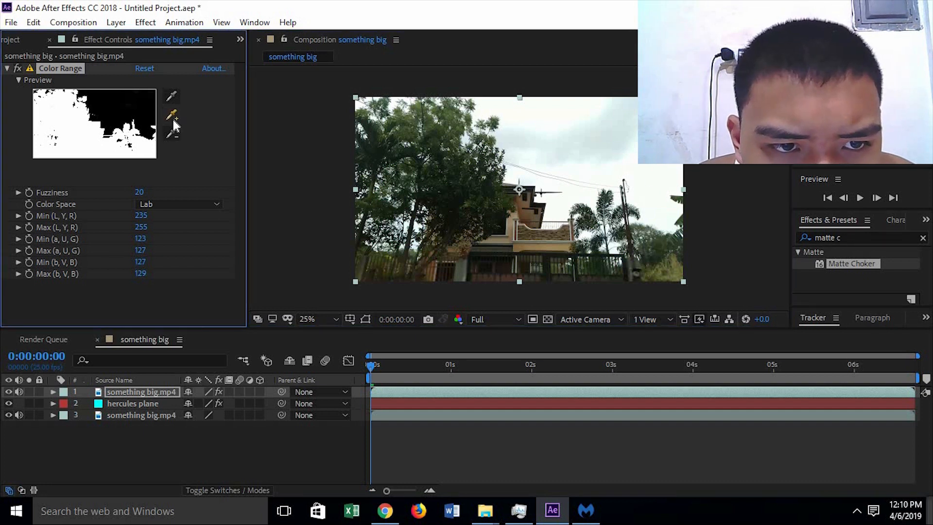
click(643, 192)
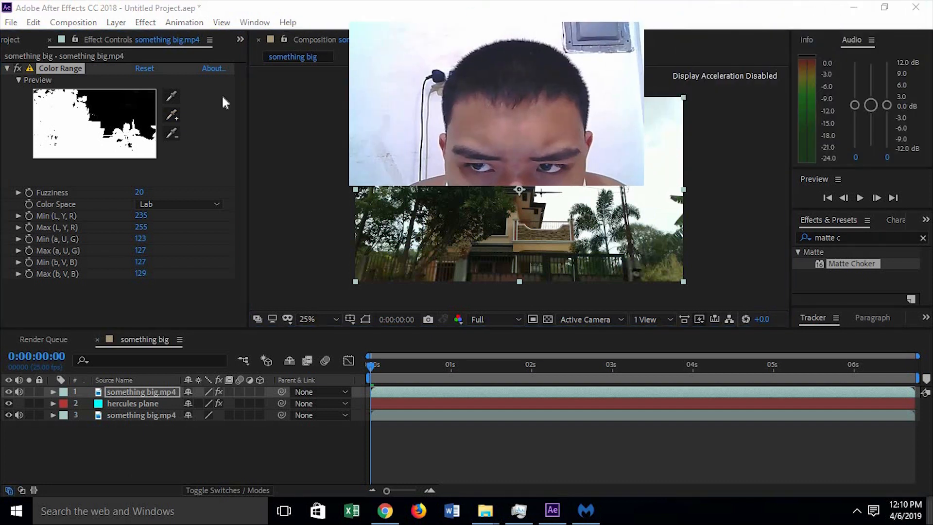
click(6, 68)
- Shift the hercules plane layer along the timeline to start at 3 seconds
scroll(515, 204, up, 8)
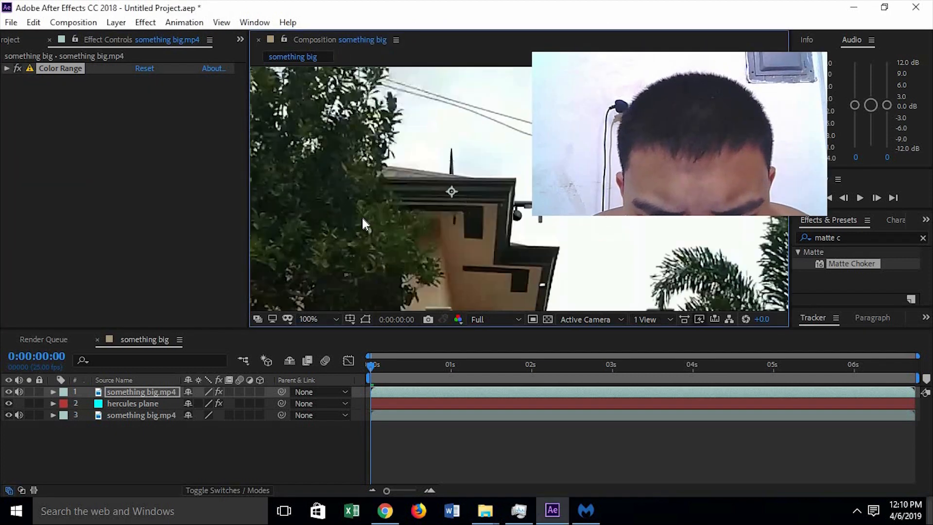
scroll(437, 218, down, 6)
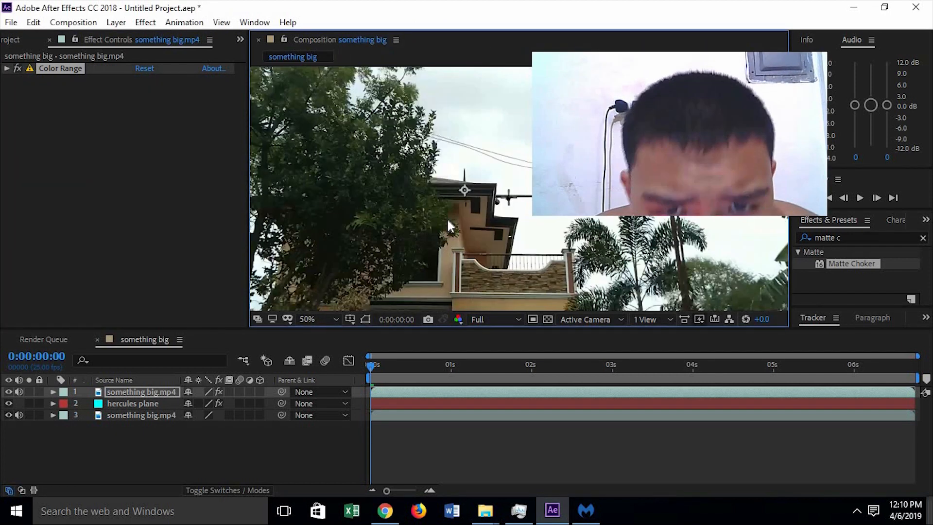
click(121, 404)
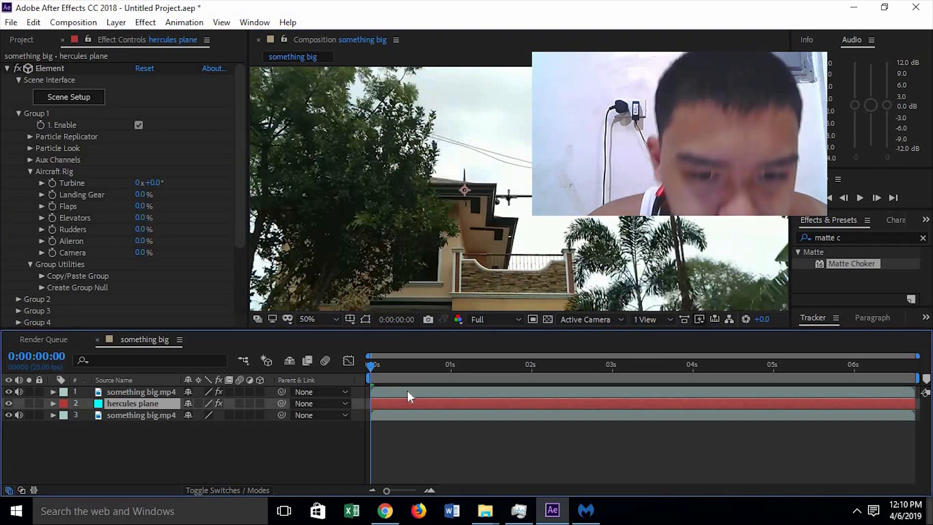
drag(383, 405, 625, 380)
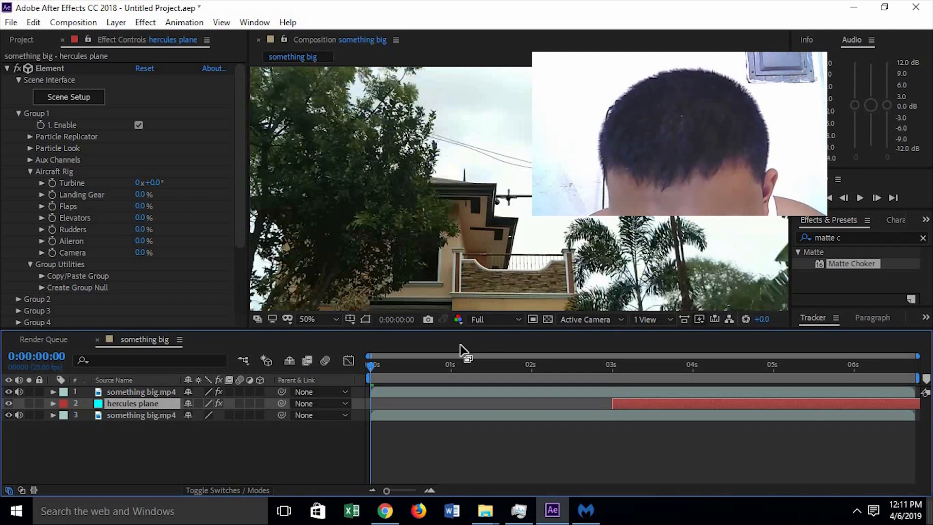
- Split the hercules plane layer at 0:00:05:07 and delete the part after the split
drag(371, 371, 789, 379)
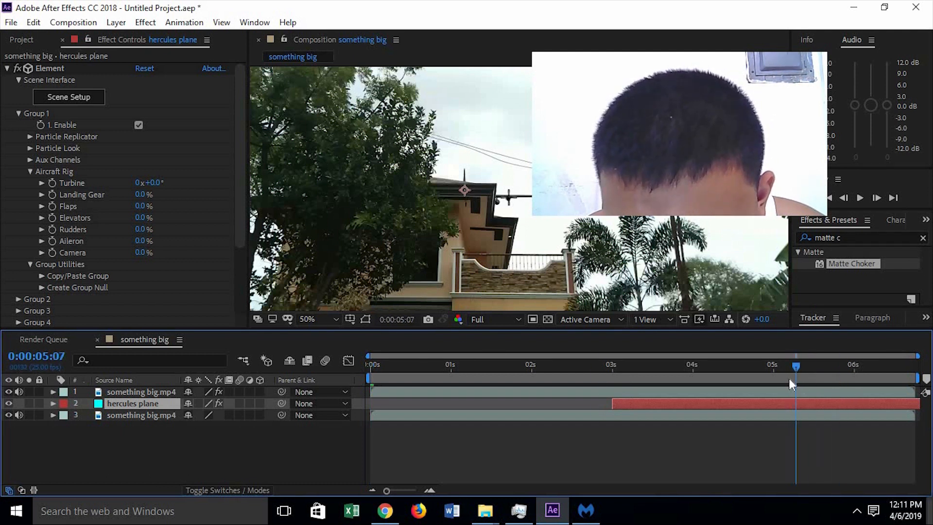
click(34, 22)
click(84, 217)
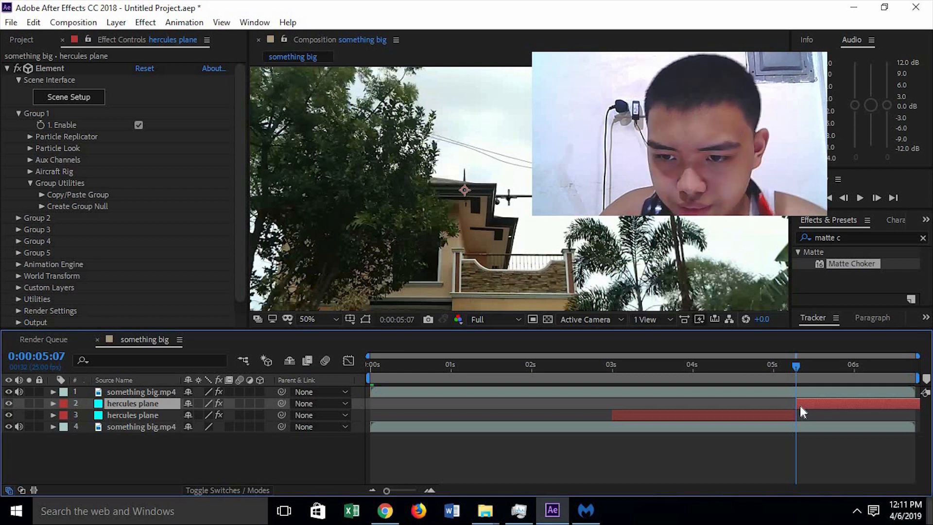
key(Delete)
- Create a group null for Group 1 from the Element effect on the hercules plane layer
drag(795, 363, 642, 386)
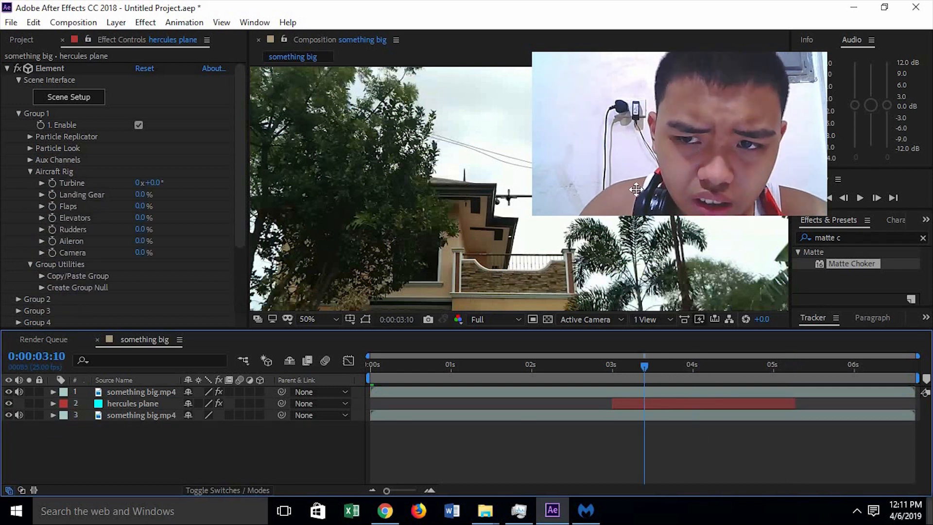
click(104, 406)
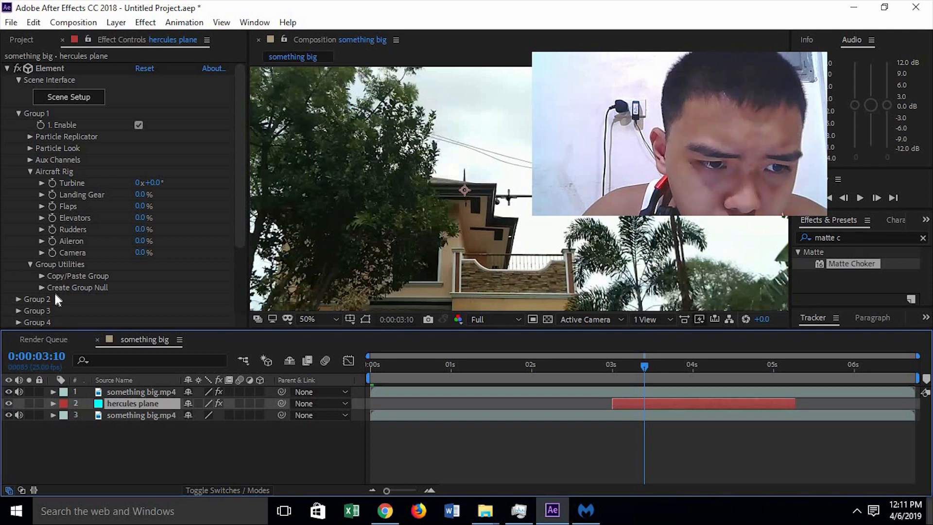
click(18, 113)
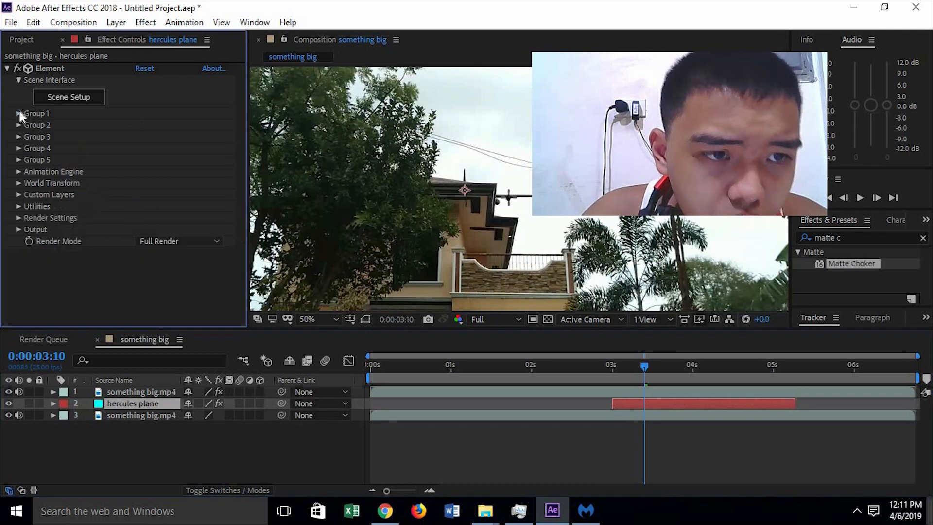
click(19, 113)
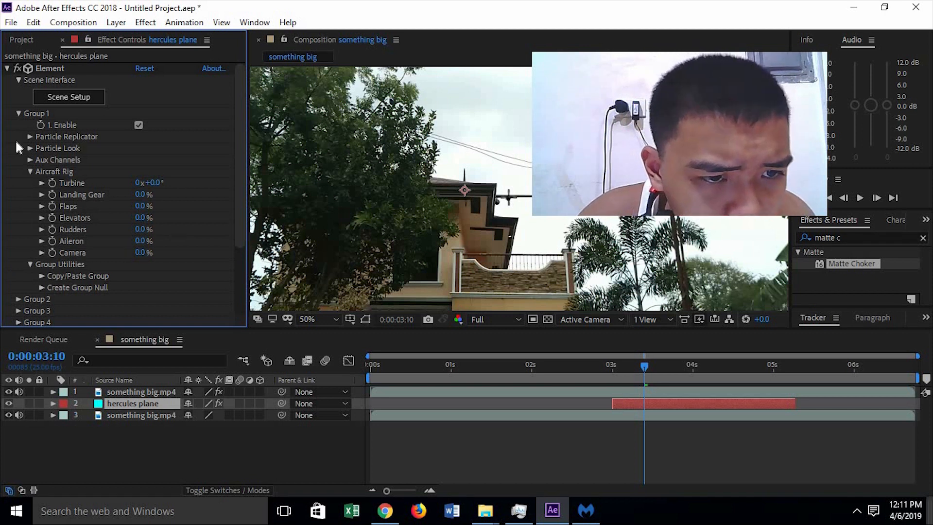
click(41, 288)
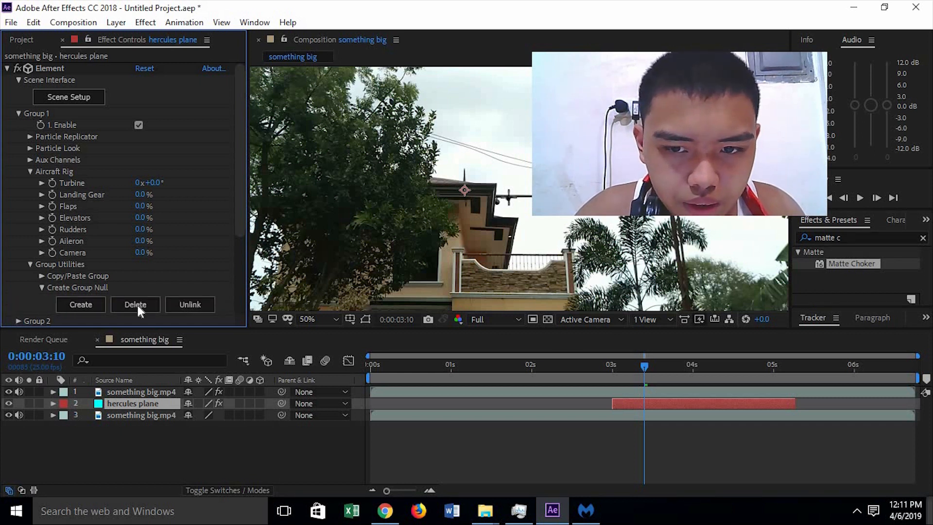
click(81, 305)
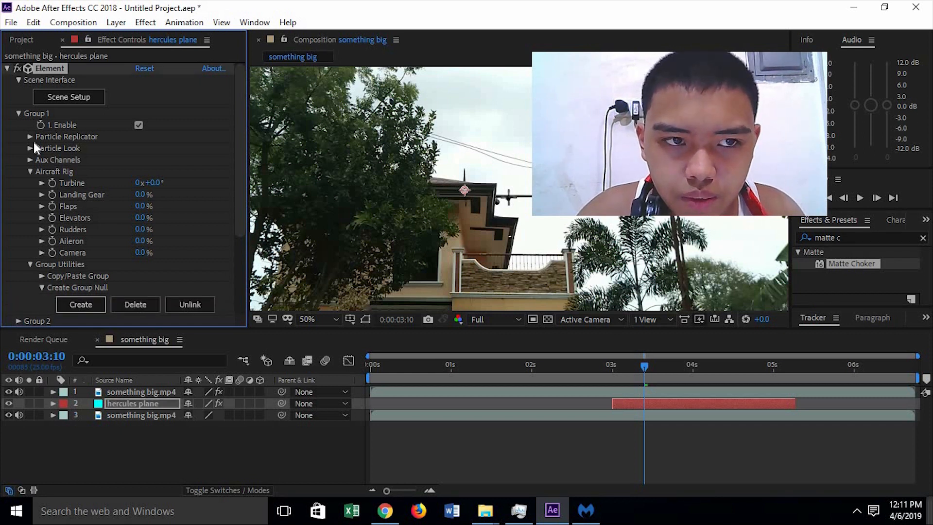
click(18, 81)
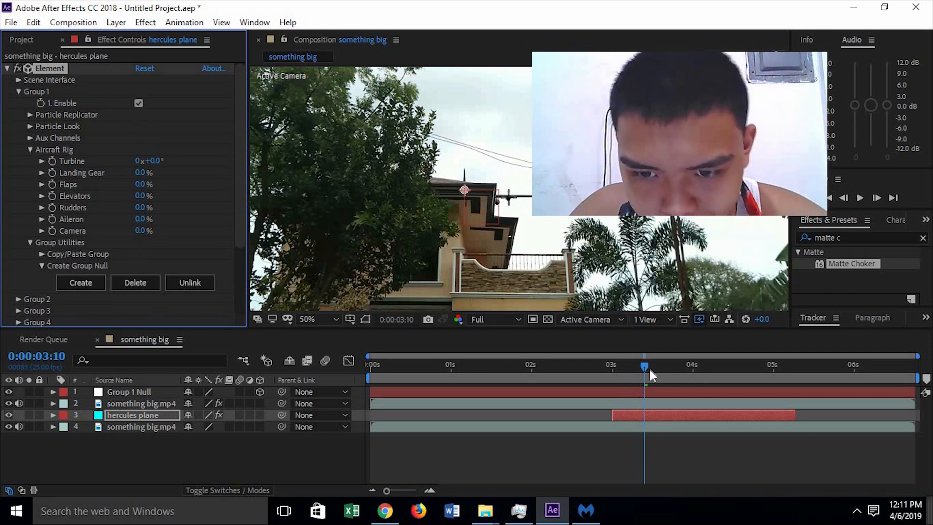
- Trim the Group 1 Null layer to start at 0:00:03:00 and end together with the hercules plane layer
click(615, 372)
click(612, 371)
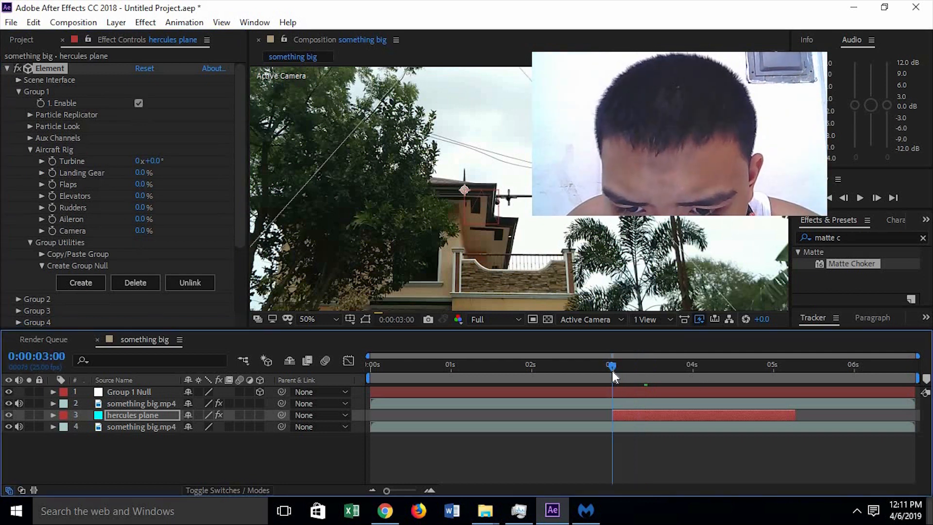
key(ctrl+Up)
key(ctrl+Up)
key(alt+[)
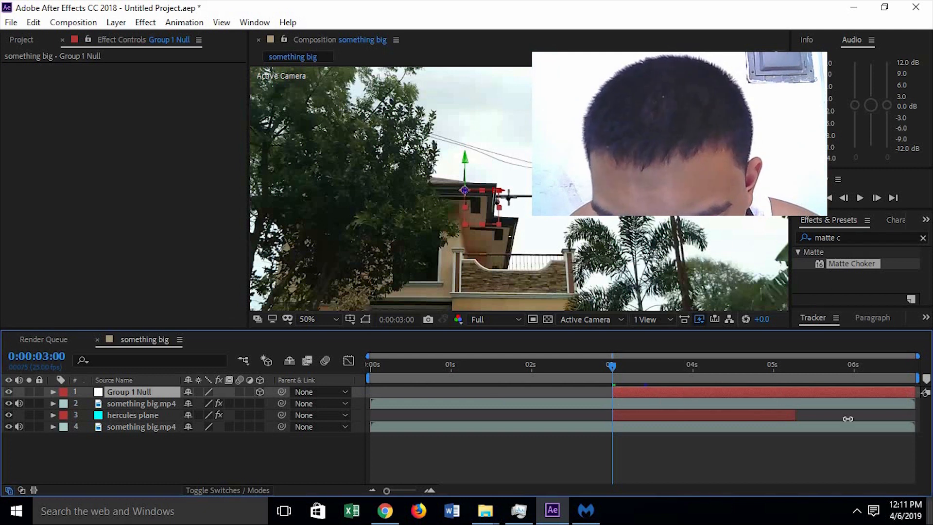
drag(909, 394, 799, 428)
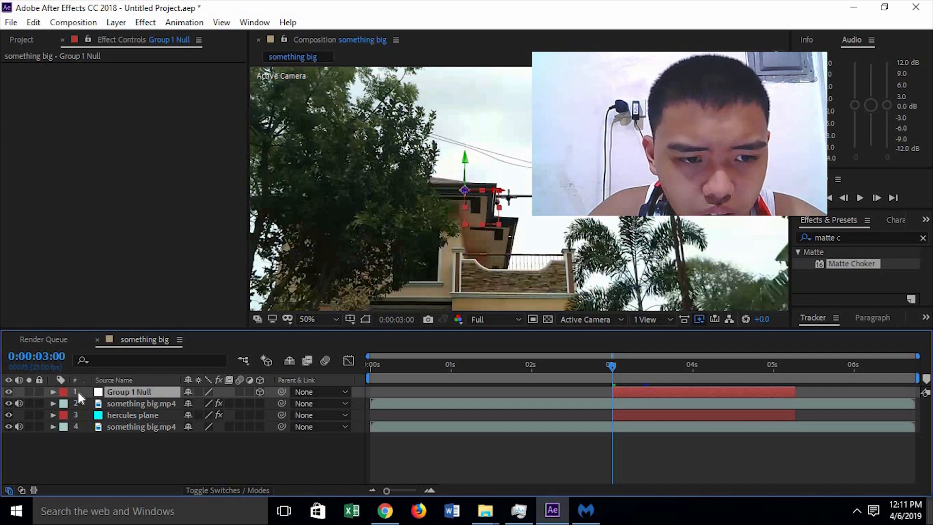
- Expand the Group 1 Null layer's properties and move the something big.mp4 copy with Color Range below the hercules plane layer
click(53, 392)
mouse_move(135, 430)
mouse_down()
mouse_move(134, 390)
mouse_move(136, 442)
mouse_up()
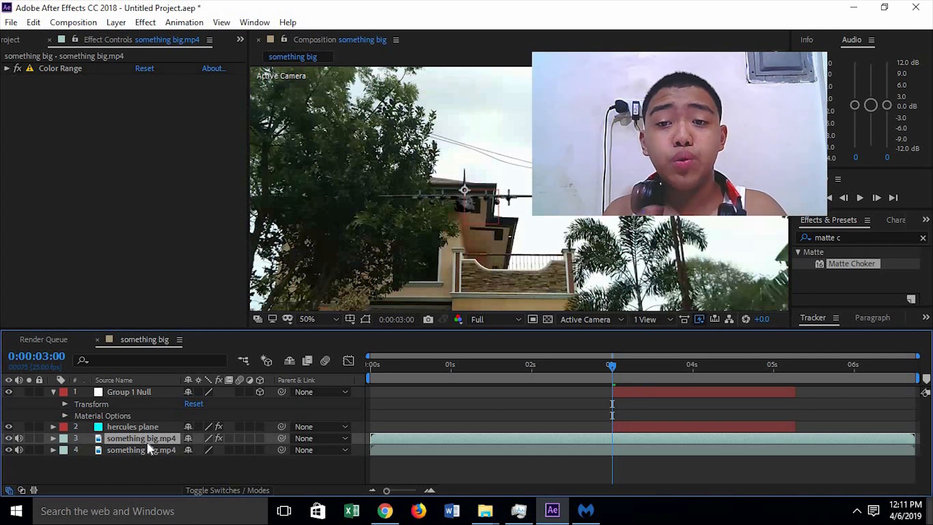
- Set the Group 1 Null layer's Scale to 156% and its Y Rotation to -94° at 0:00:03:00
click(53, 391)
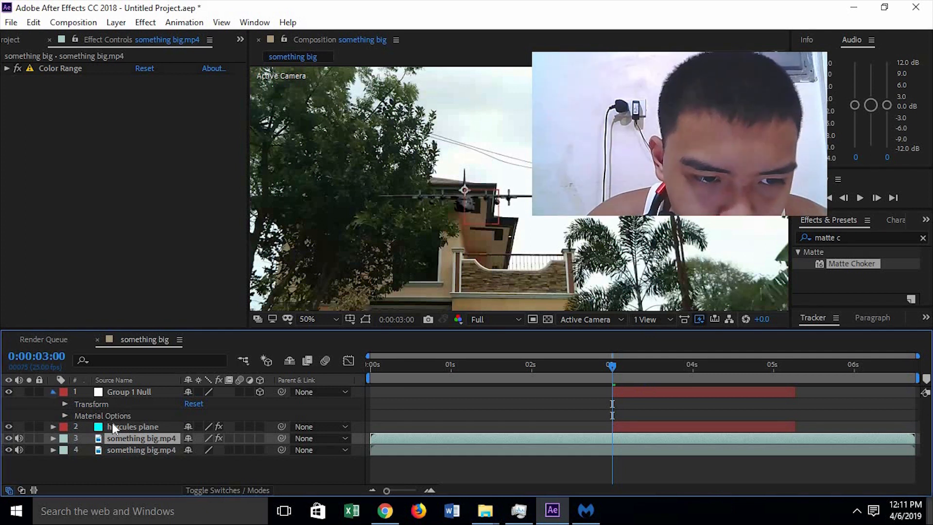
click(106, 403)
click(105, 392)
click(60, 393)
click(52, 391)
click(66, 404)
scroll(161, 433, down, 1)
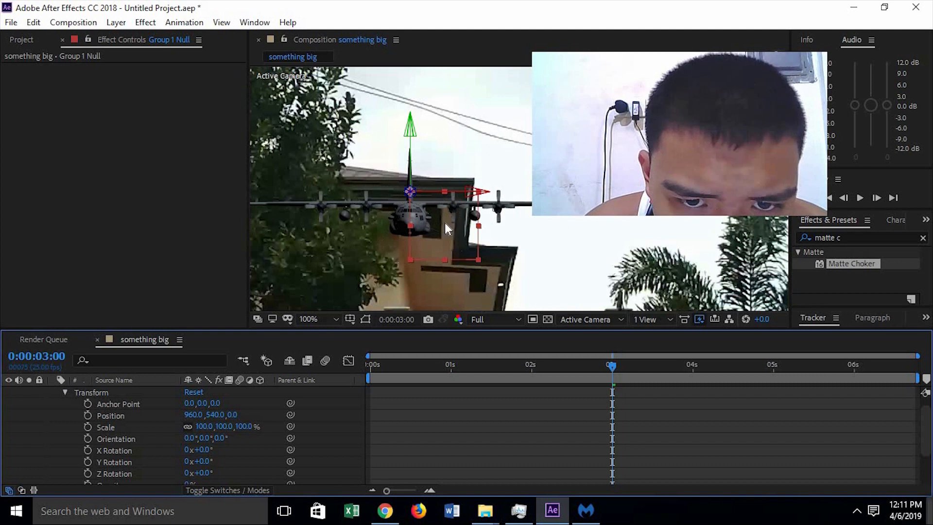
drag(214, 426, 246, 428)
scroll(414, 243, down, 4)
scroll(414, 243, up, 2)
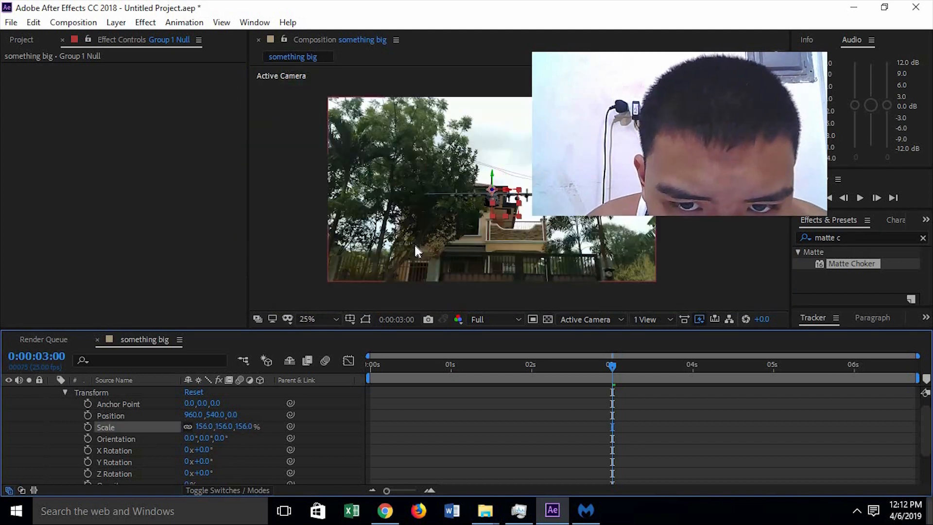
scroll(432, 239, up, 2)
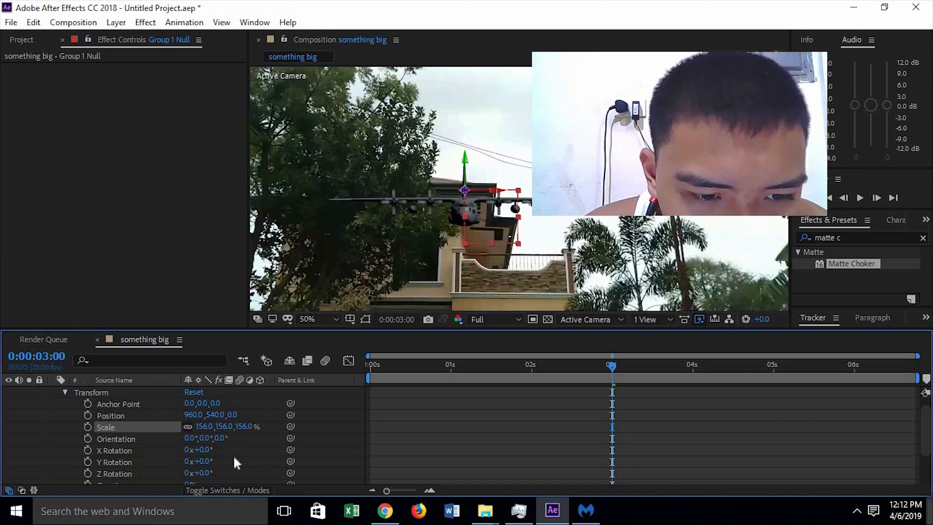
drag(217, 463, 121, 450)
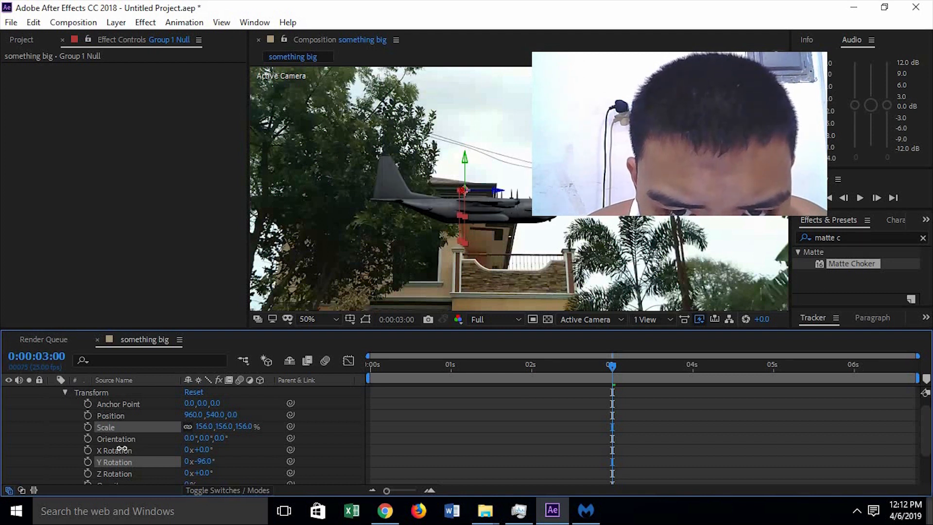
scroll(77, 424, up, 1)
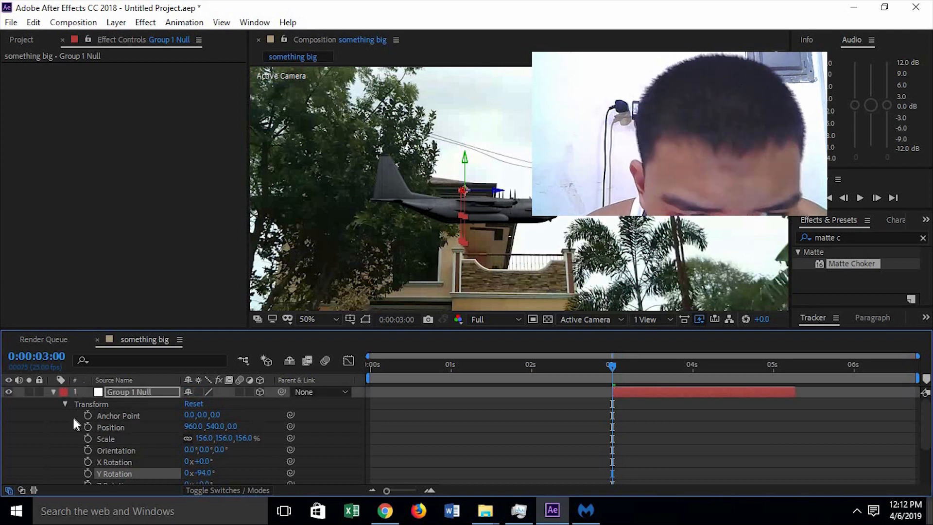
- Turn on keyframing for the Group 1 Null layer's Position, Scale, Y Rotation and Z Rotation at 0:00:03:00
scroll(135, 436, down, 3)
scroll(111, 452, up, 3)
click(85, 473)
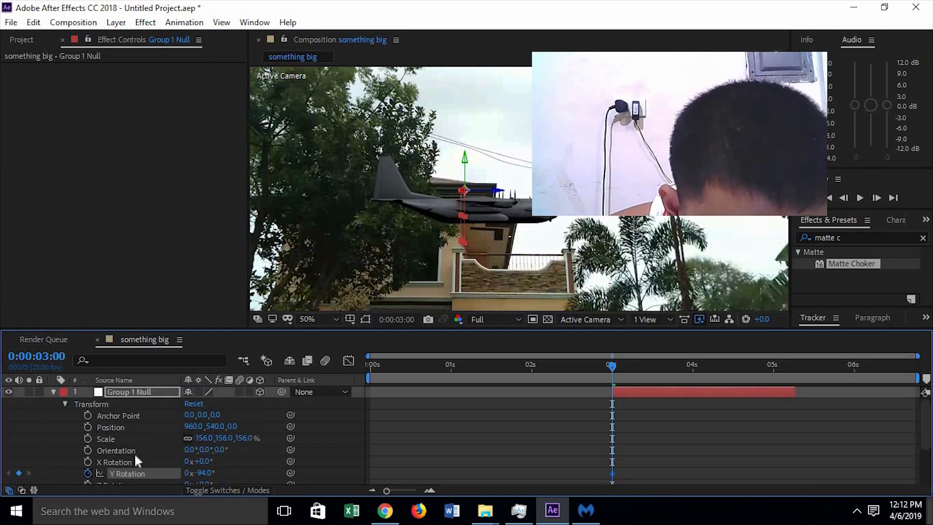
scroll(129, 451, down, 3)
scroll(107, 423, up, 3)
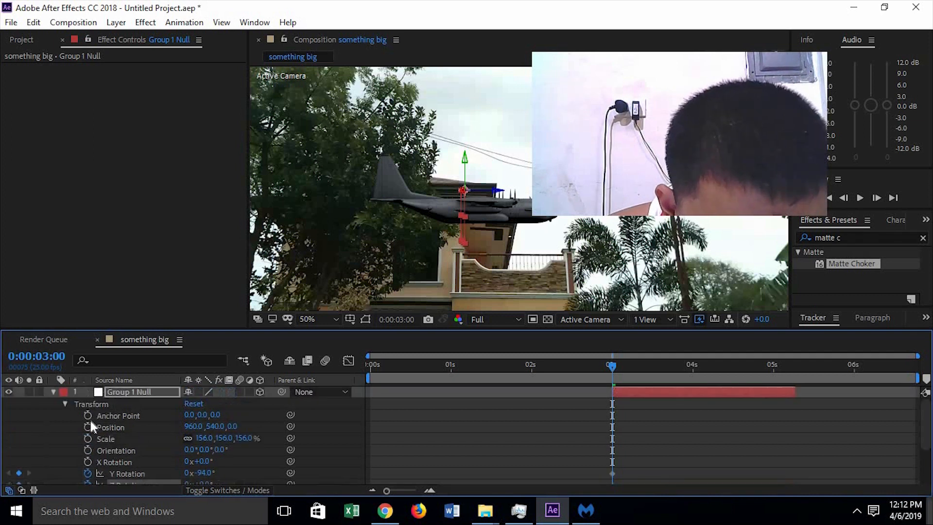
click(87, 426)
click(88, 439)
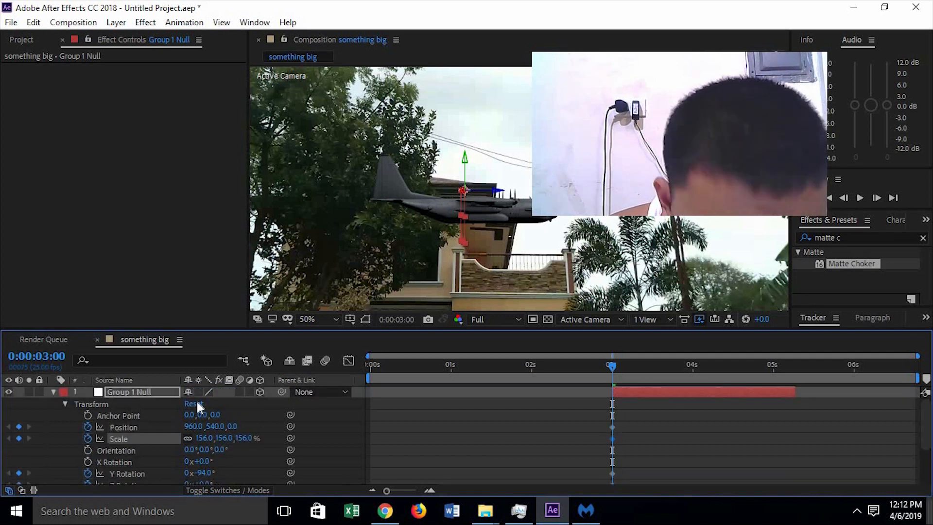
- Keyframe the Element Aircraft Rig's Turbine on the hercules plane layer at 0:00:03:01 with 1008 revolutions
drag(753, 384, 795, 385)
click(59, 390)
click(54, 391)
click(106, 403)
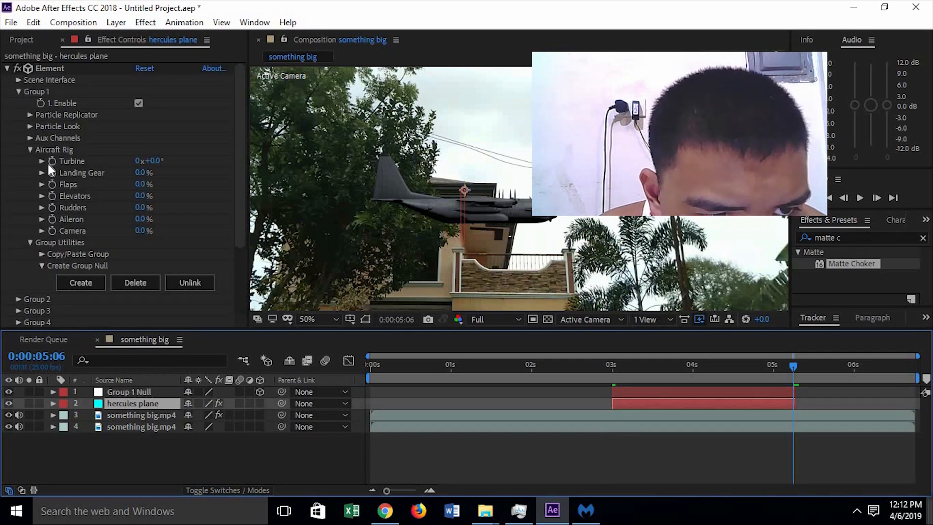
drag(635, 373, 615, 374)
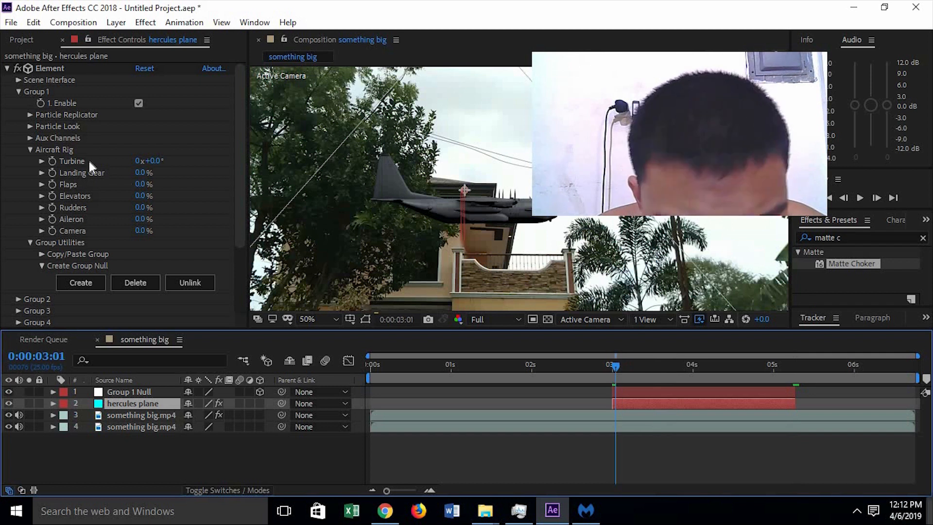
click(52, 161)
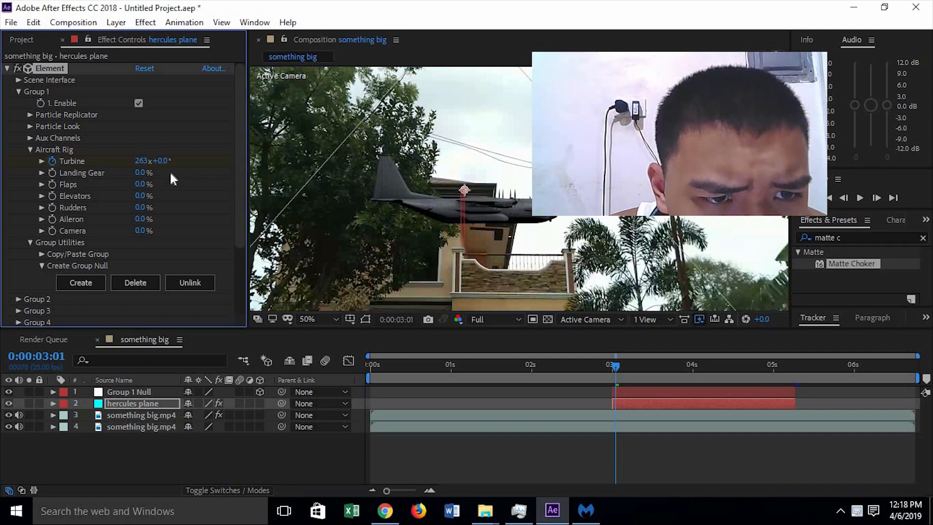
drag(140, 161, 689, 172)
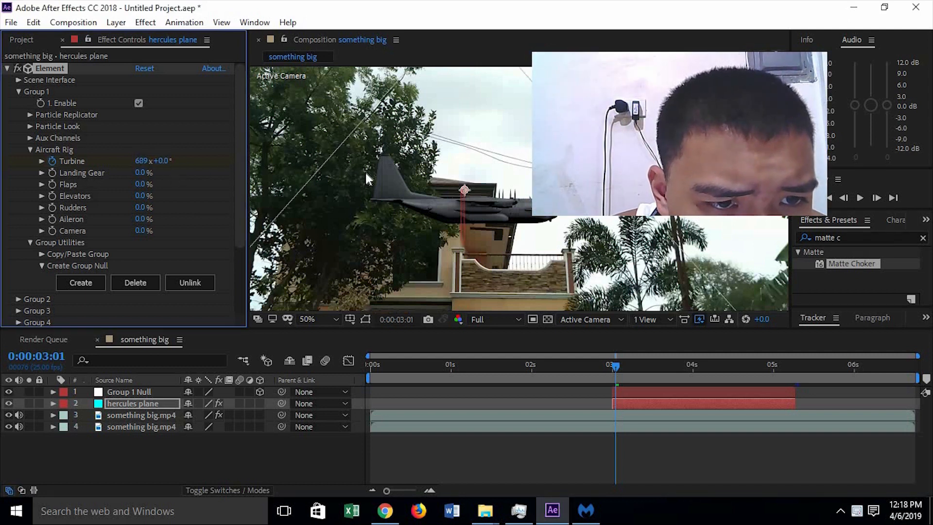
drag(152, 167, 112, 164)
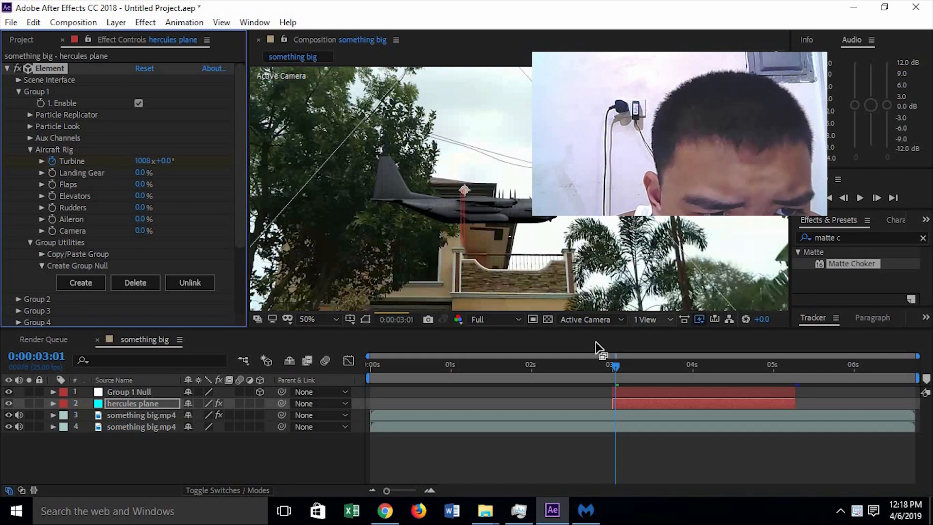
- Add an end keyframe for the hercules plane's Turbine at 0:00:05:06 with about 1011 revolutions
drag(615, 367, 611, 369)
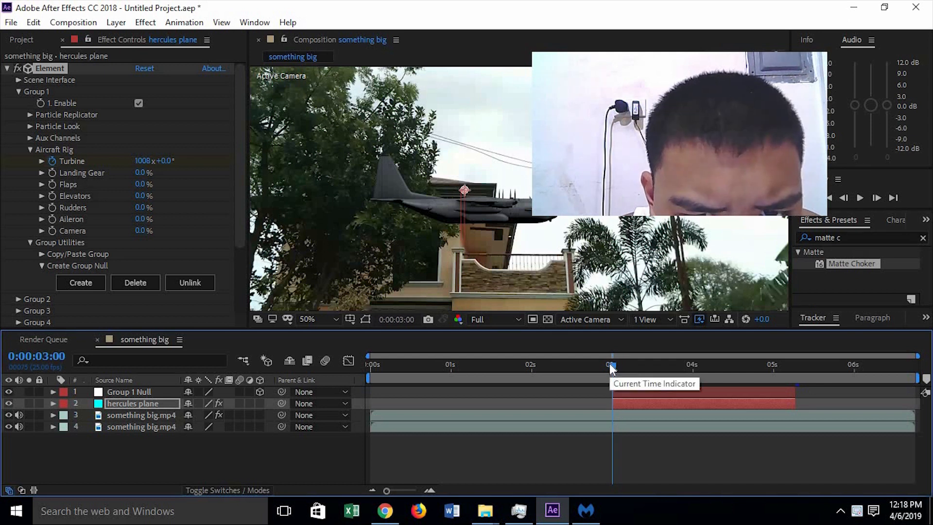
key(space)
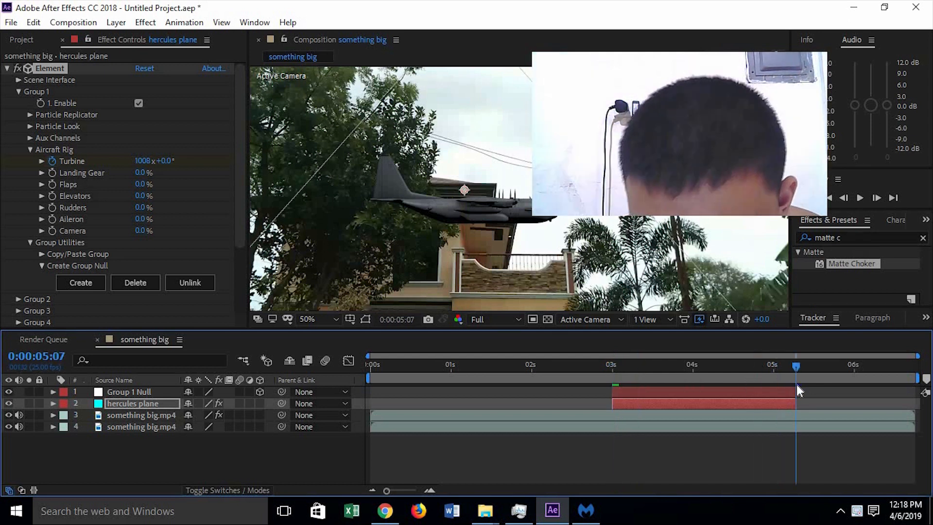
key(Page_Up)
key(Page_Up)
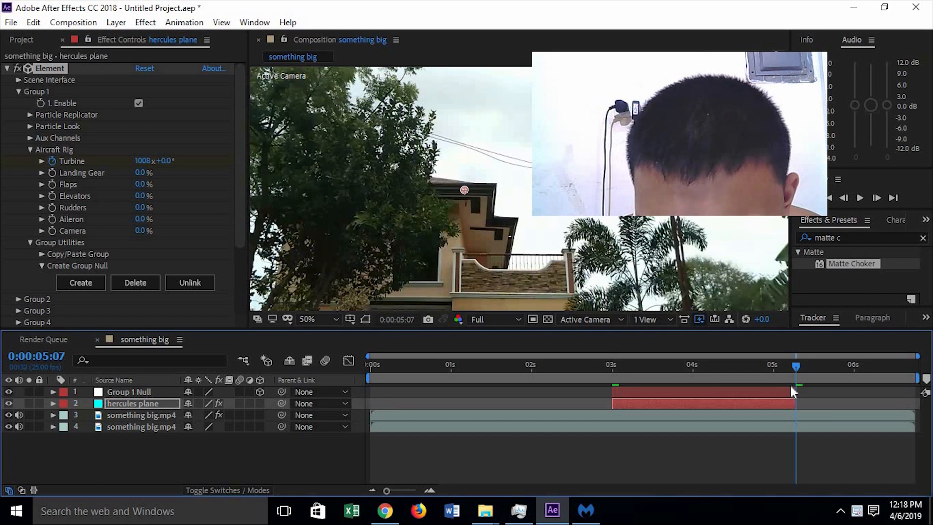
click(166, 161)
text(1084)
key(Return)
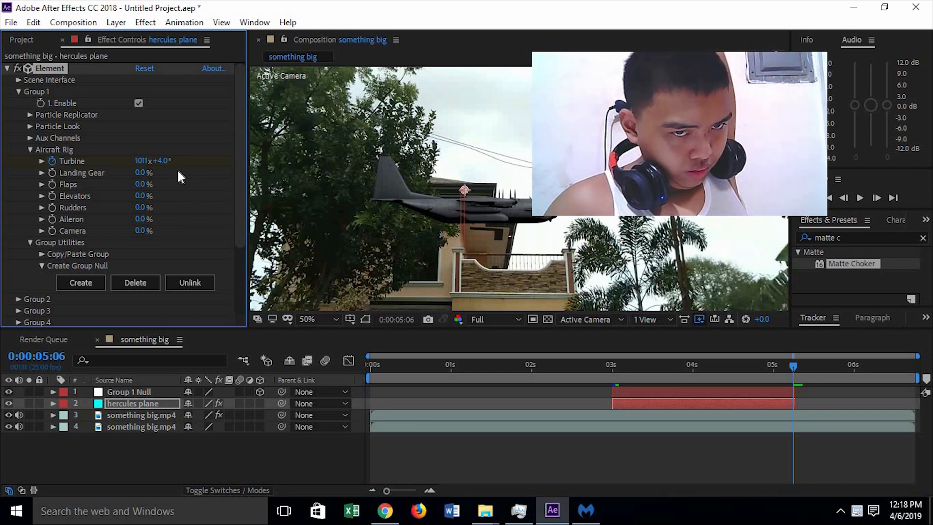
drag(149, 177, 113, 168)
- Preview the plane's propeller spin from 0:00:03:18 and stop the playback
drag(793, 364, 667, 365)
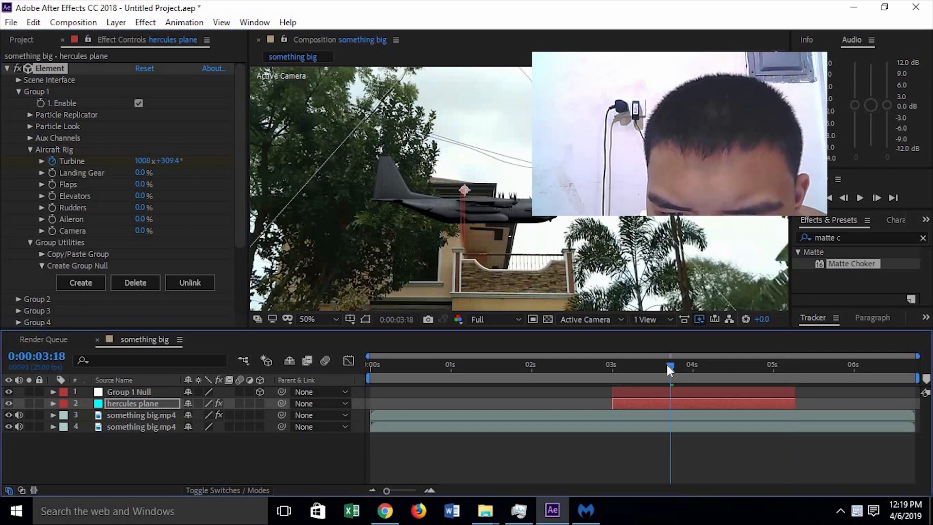
click(860, 199)
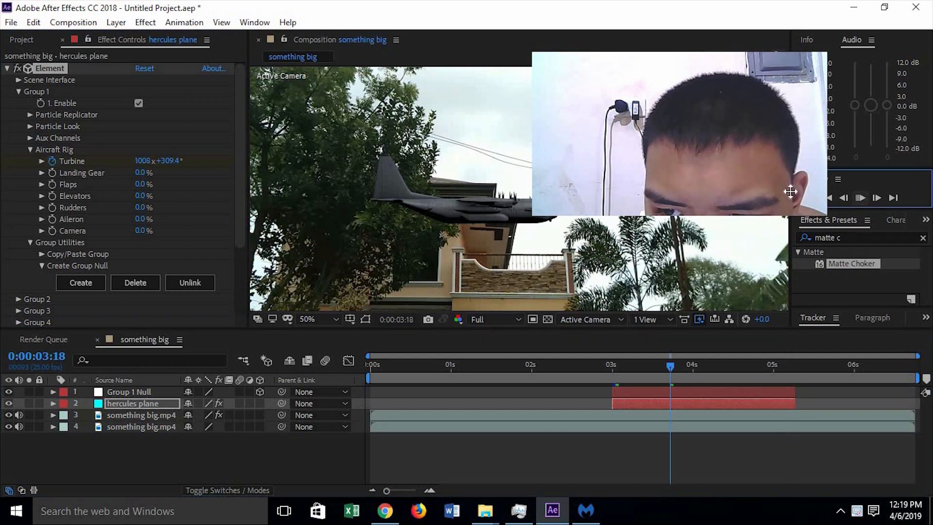
drag(583, 156, 405, 74)
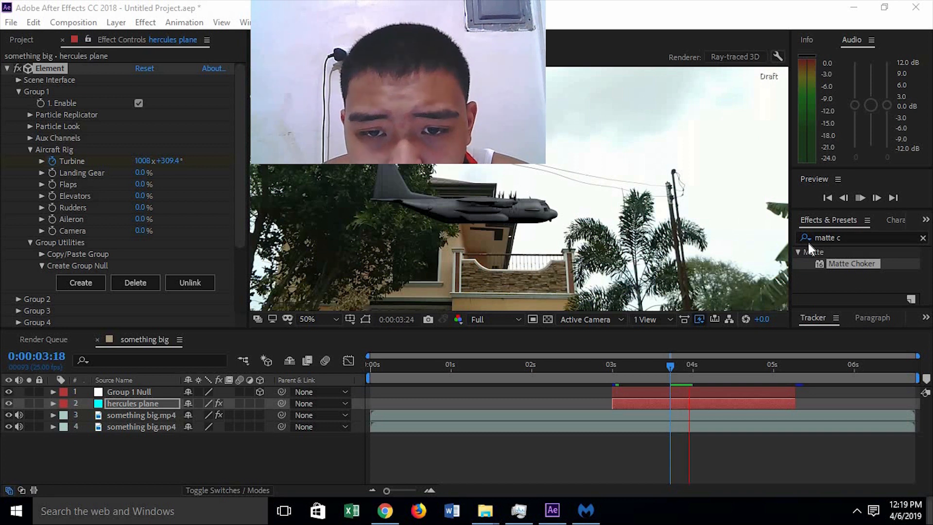
click(861, 197)
key(space)
- Enable motion blur for the composition and the hercules plane layer, then check the propellers up close at 0:00:03:18
scroll(517, 192, up, 6)
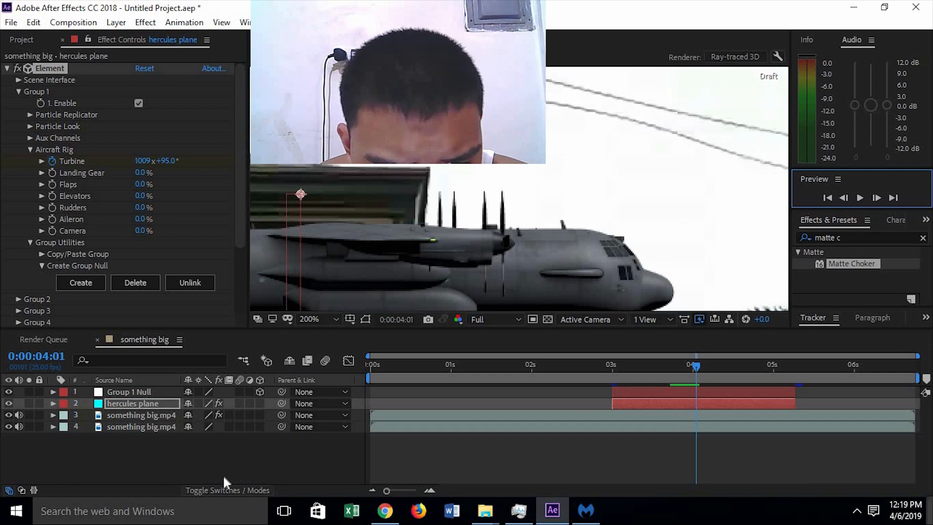
click(326, 360)
click(240, 403)
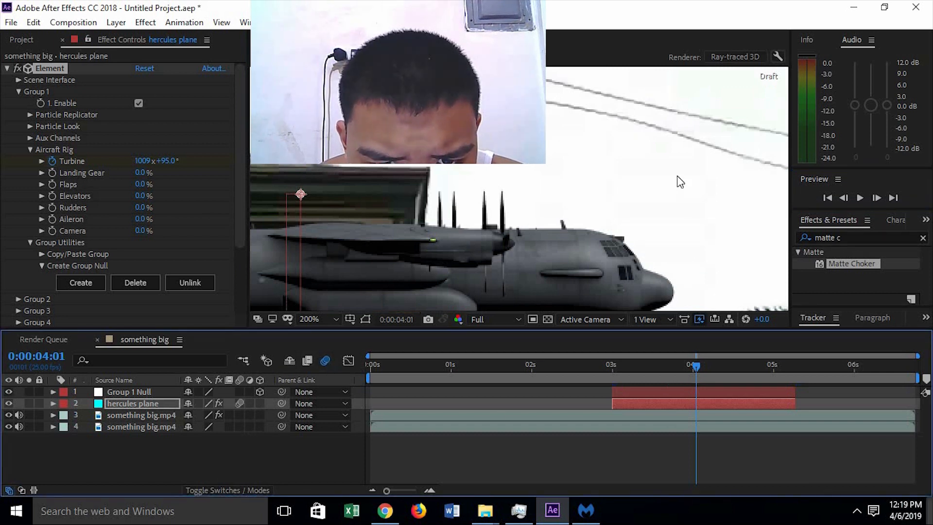
drag(695, 367, 670, 367)
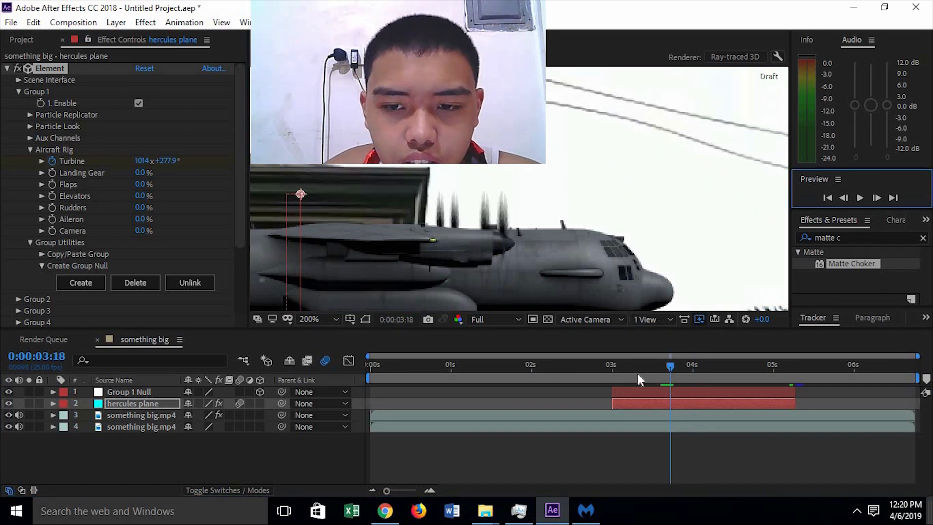
key(comma)
key(comma)
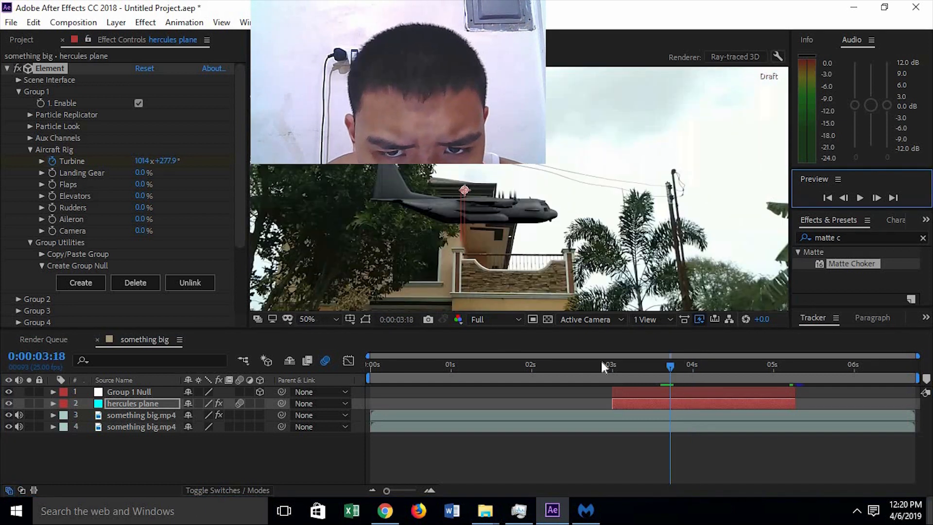
- Return to 0:00:03:00 and place the hercules plane layer directly below the something big.mp4 copy with Color Range
drag(599, 367, 613, 395)
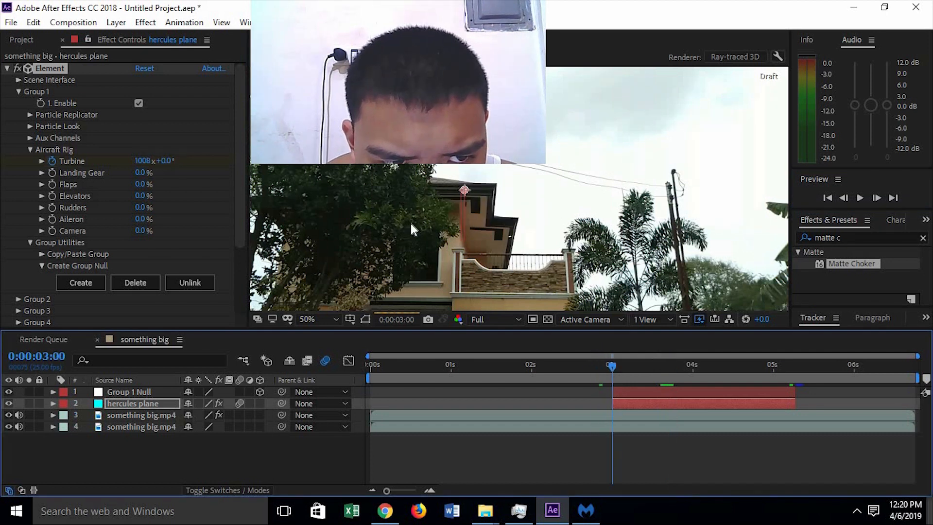
key(period)
drag(614, 372, 612, 371)
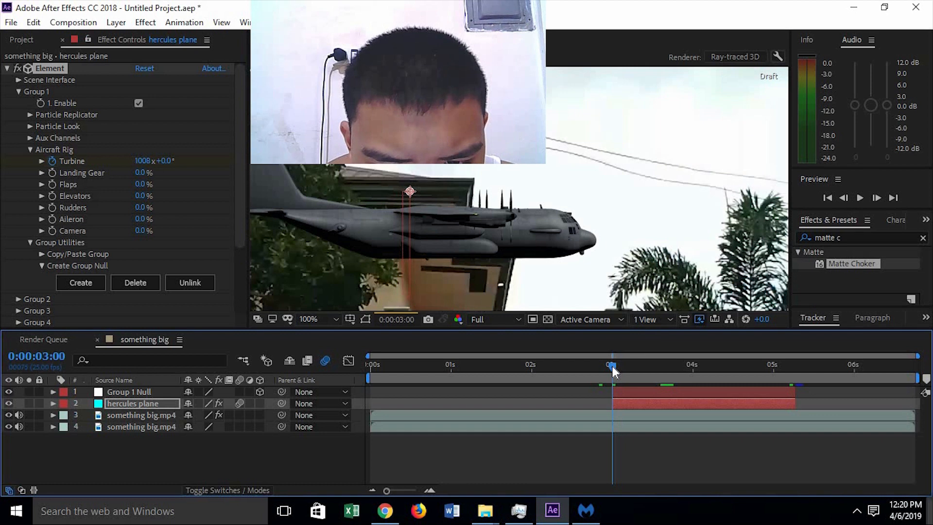
click(125, 408)
click(124, 411)
click(127, 404)
drag(133, 413, 138, 396)
scroll(451, 257, down, 2)
click(156, 410)
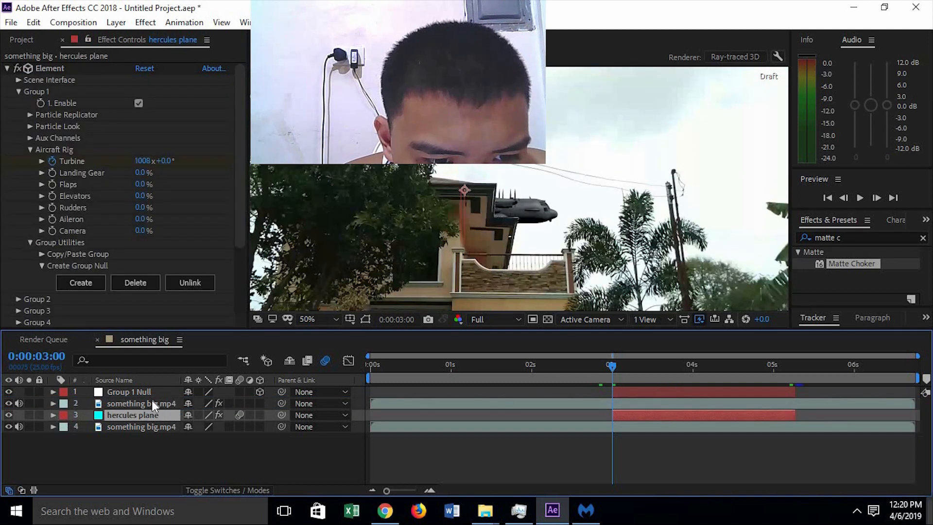
scroll(524, 261, down, 3)
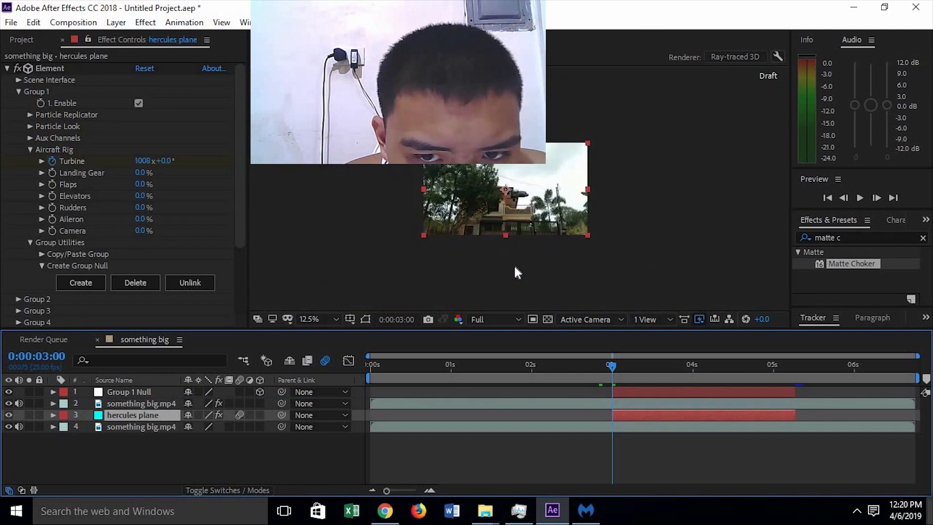
scroll(464, 245, up, 2)
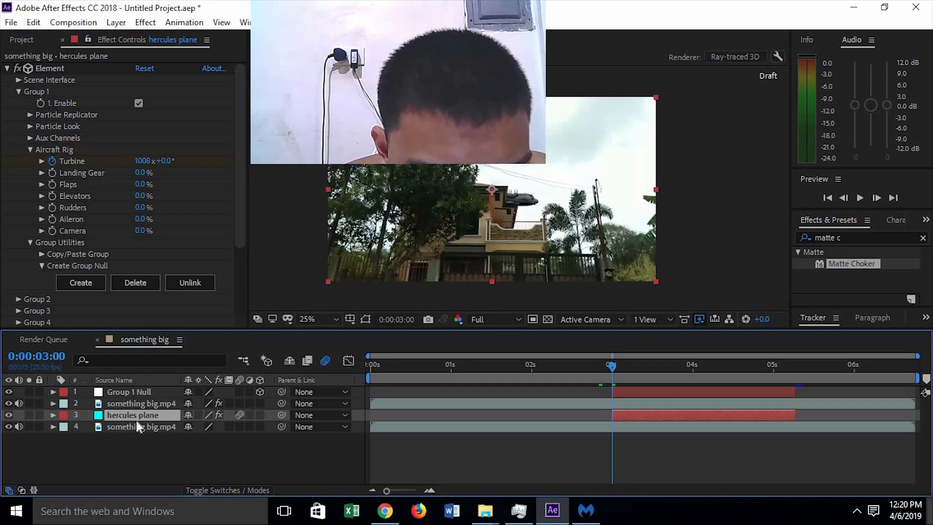
- Set the Group 1 Null layer's Scale keyframe at 0:00:03:00 to 48%
click(139, 404)
click(116, 390)
click(54, 391)
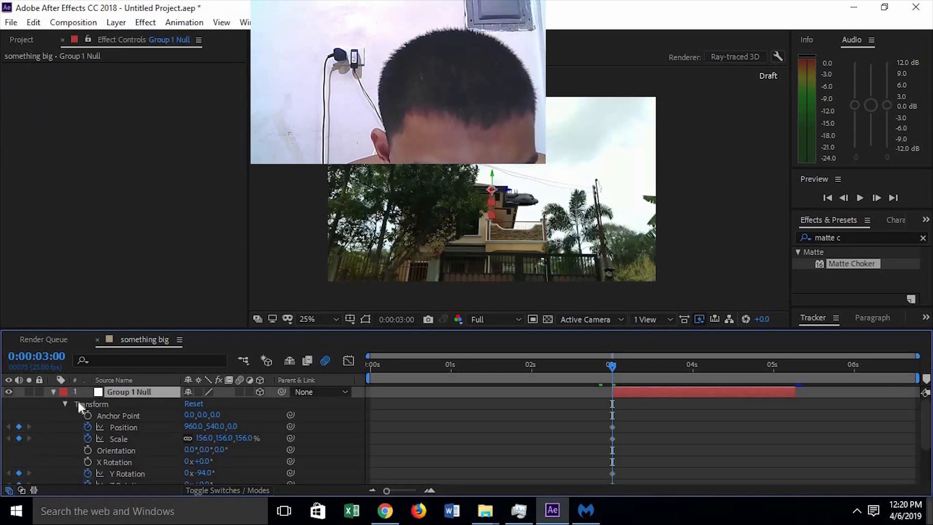
scroll(410, 266, up, 2)
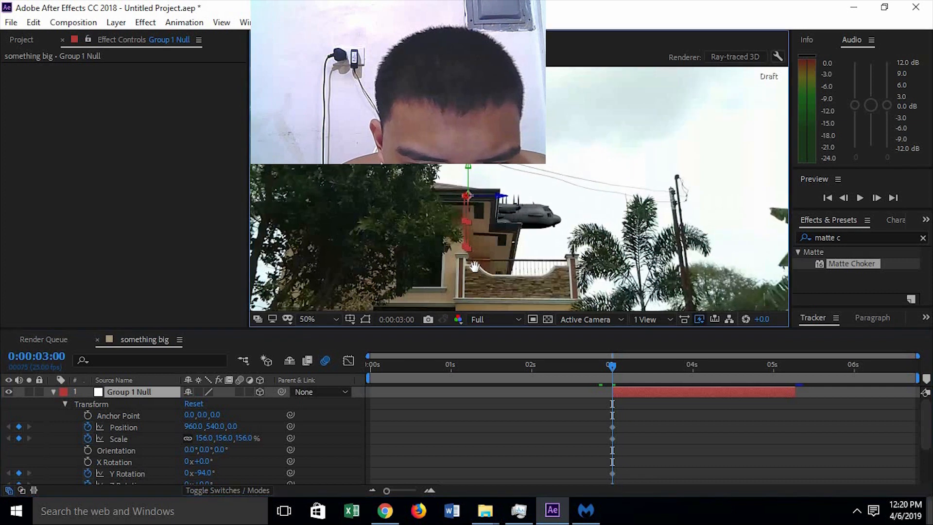
scroll(489, 243, up, 2)
drag(412, 100, 103, 67)
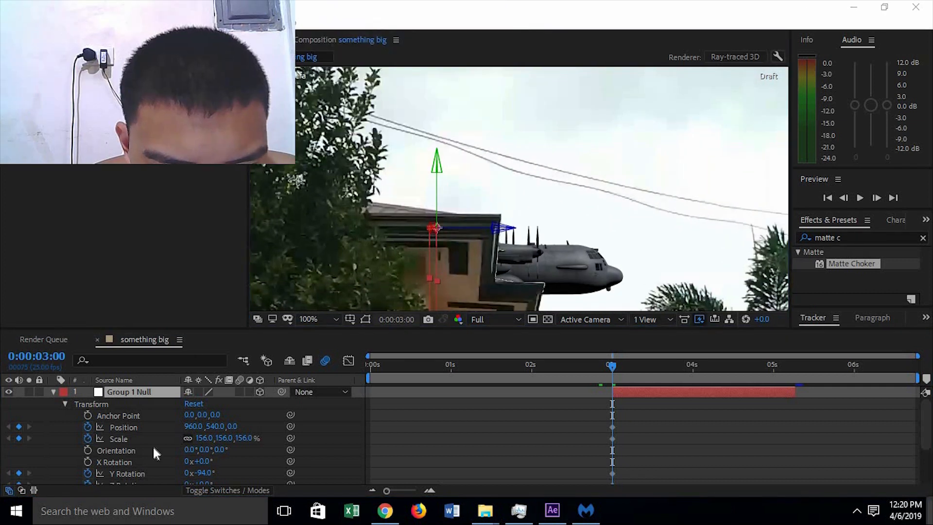
drag(219, 438, 156, 444)
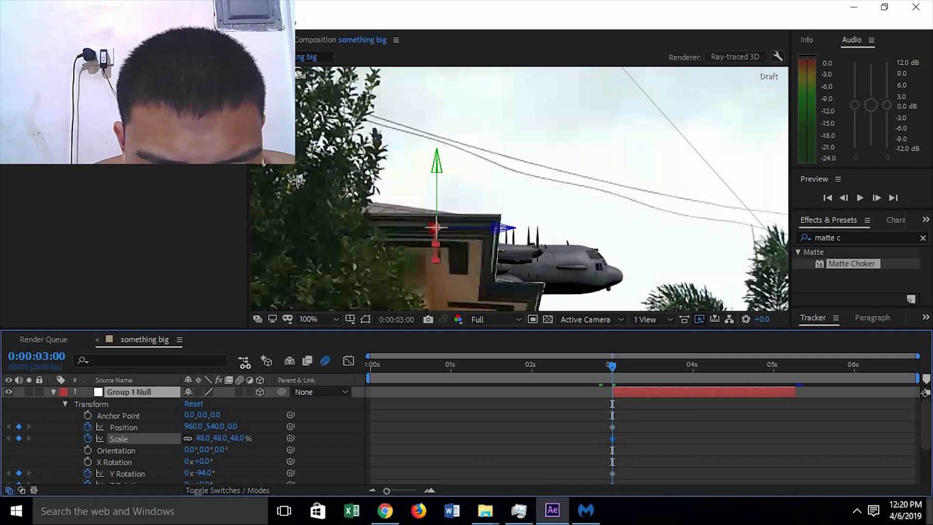
scroll(479, 202, down, 2)
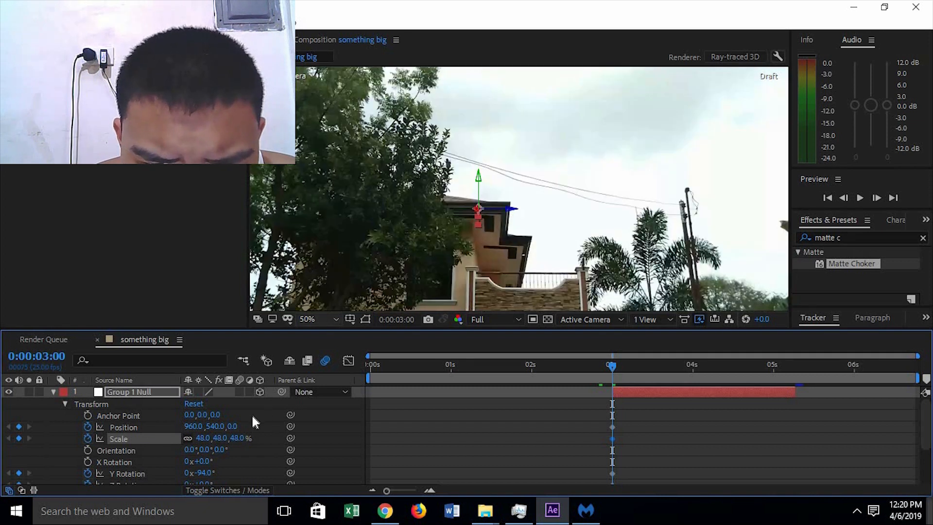
- Set the Group 1 Null layer's Scale at 0:00:03:00 to 112%, moving the null to X 1025.8 to judge the plane's size
drag(223, 442, 245, 442)
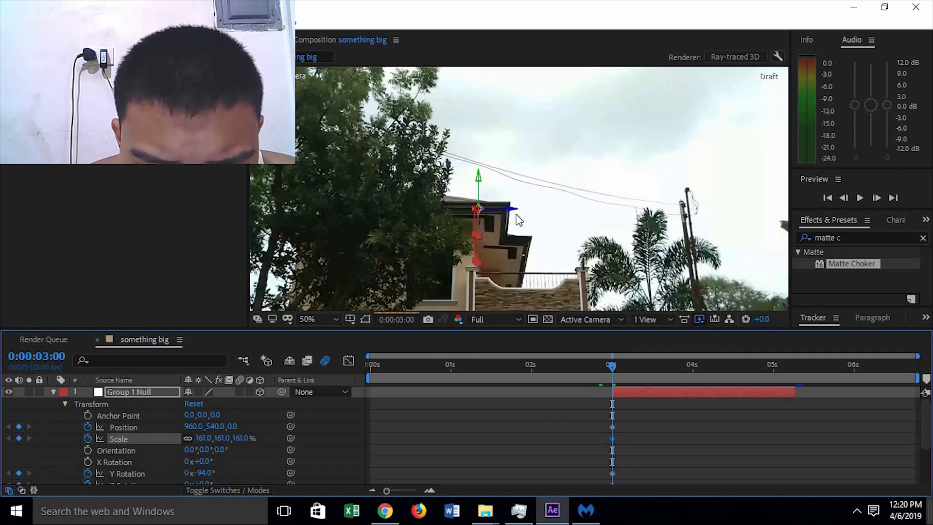
drag(510, 213, 531, 212)
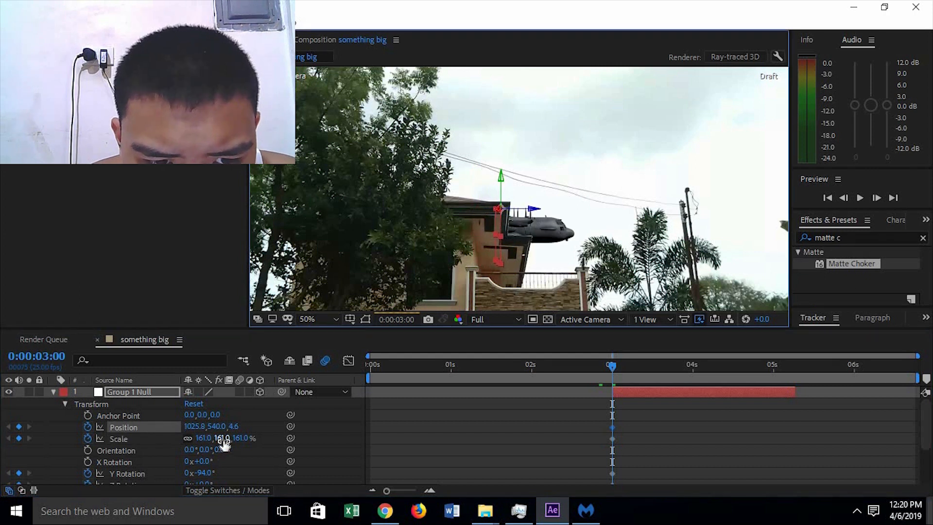
drag(216, 438, 177, 428)
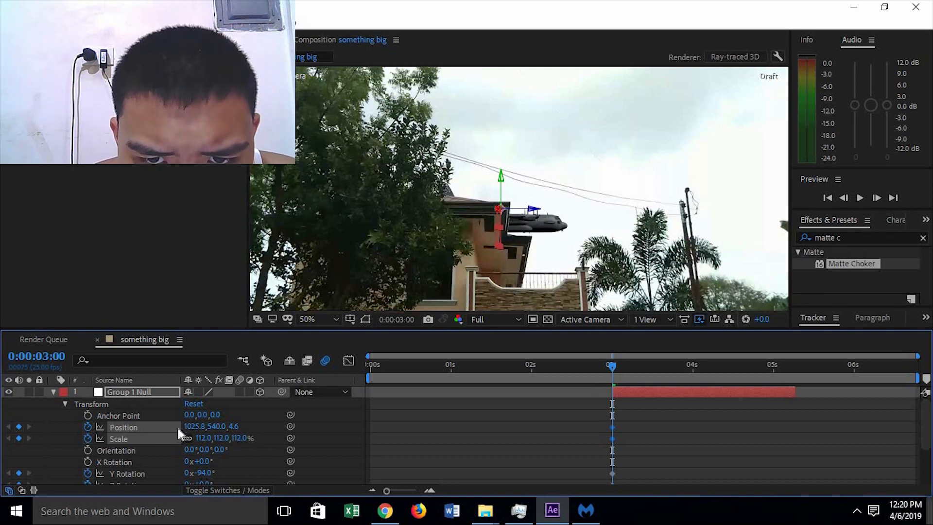
- Place the Group 1 Null off-frame to the left of the footage at 0:00:03:00, at Position about -187, 252, -80
scroll(504, 226, down, 2)
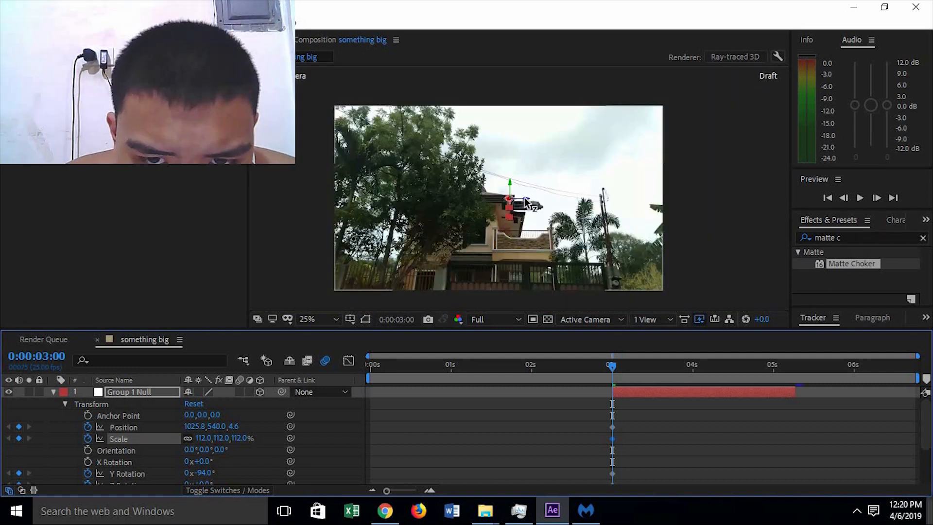
drag(526, 201, 319, 197)
key(comma)
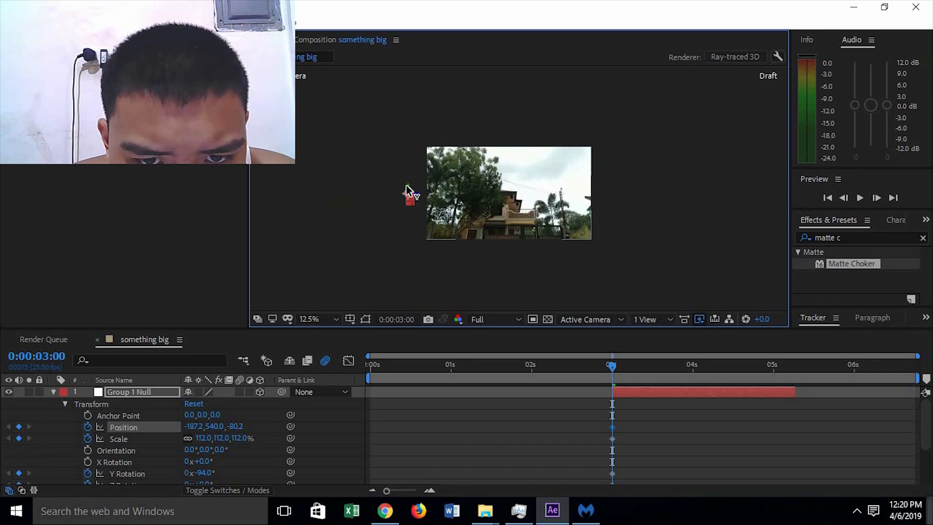
drag(411, 167, 411, 141)
- Keyframe the Group 1 Null's Position past the footage's right edge at 0:00:05:06, check the flight at 0:00:04:14 and collapse the layer
drag(609, 366, 792, 371)
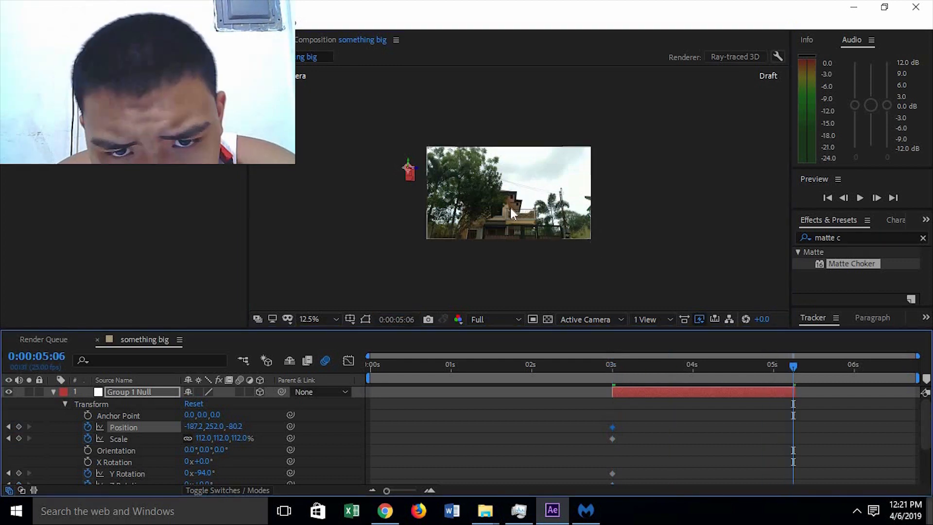
drag(415, 169, 632, 162)
drag(794, 369, 737, 380)
scroll(544, 209, up, 1)
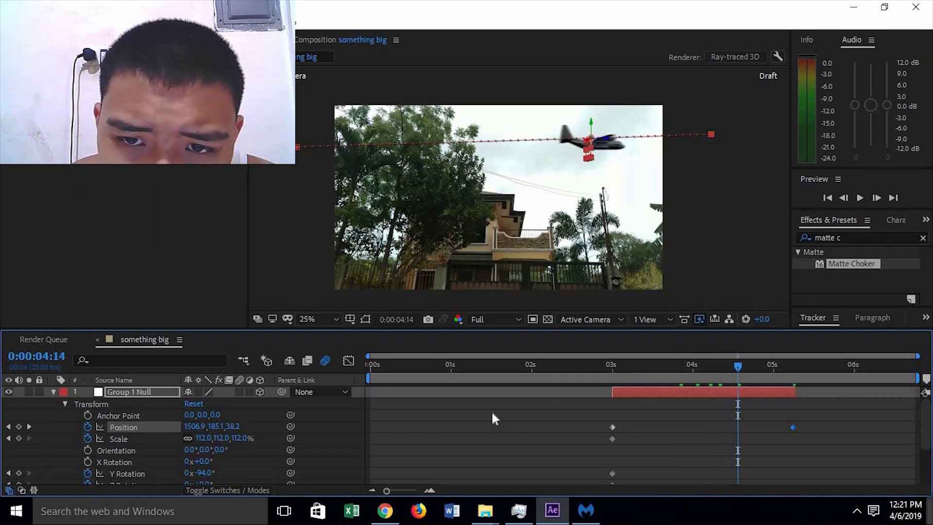
click(52, 392)
drag(153, 120, 844, 99)
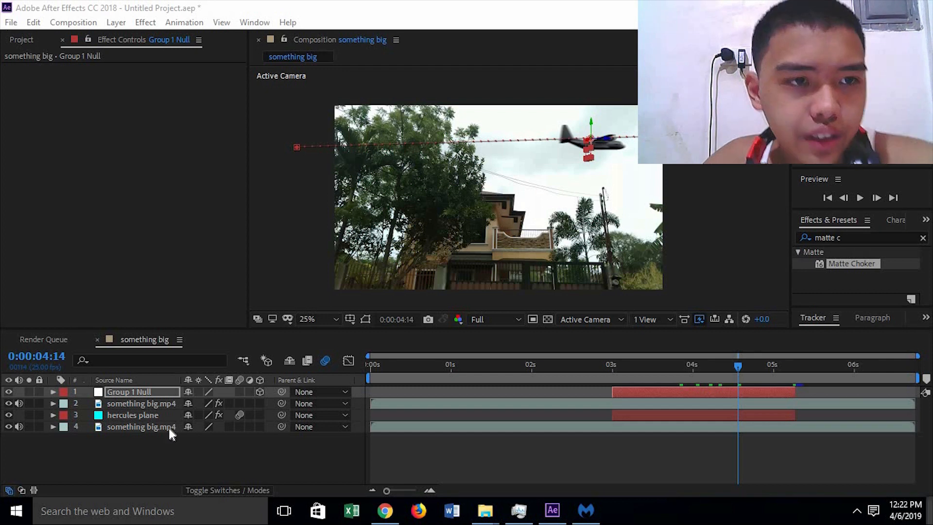
click(155, 430)
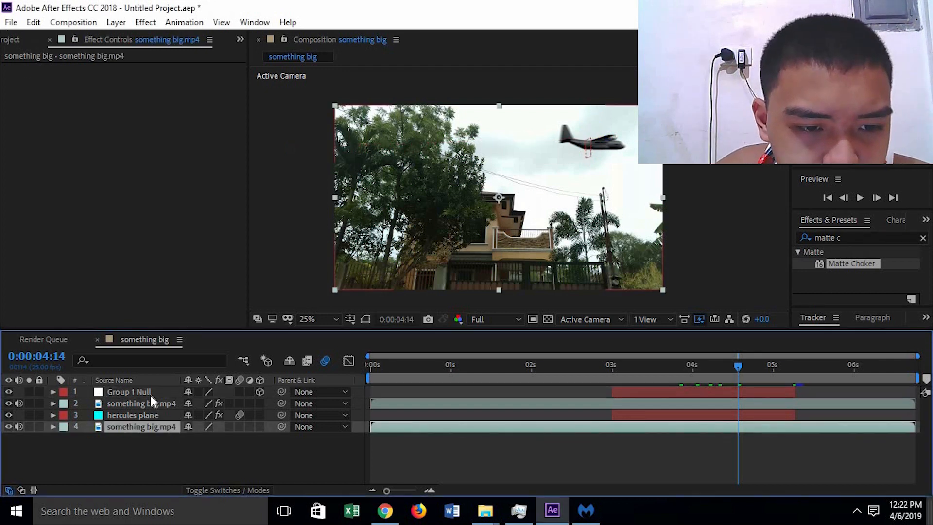
click(150, 395)
click(154, 409)
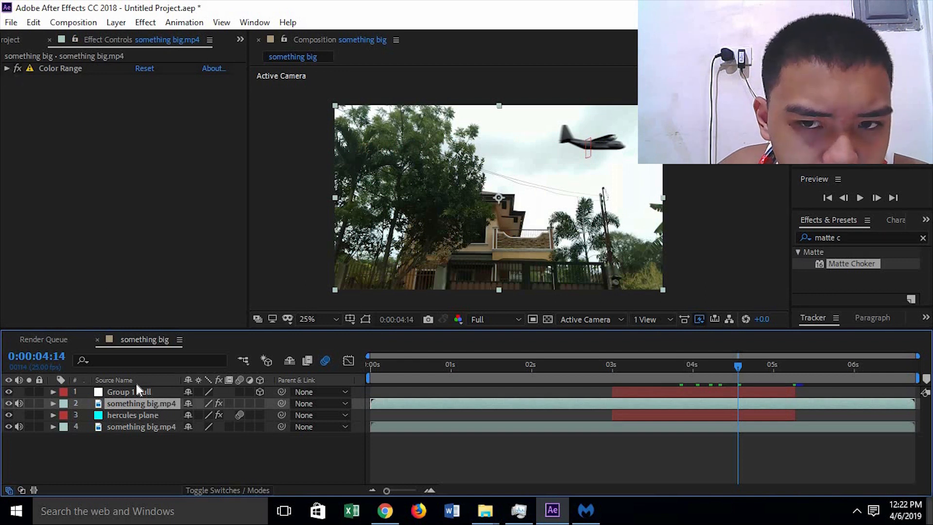
click(146, 415)
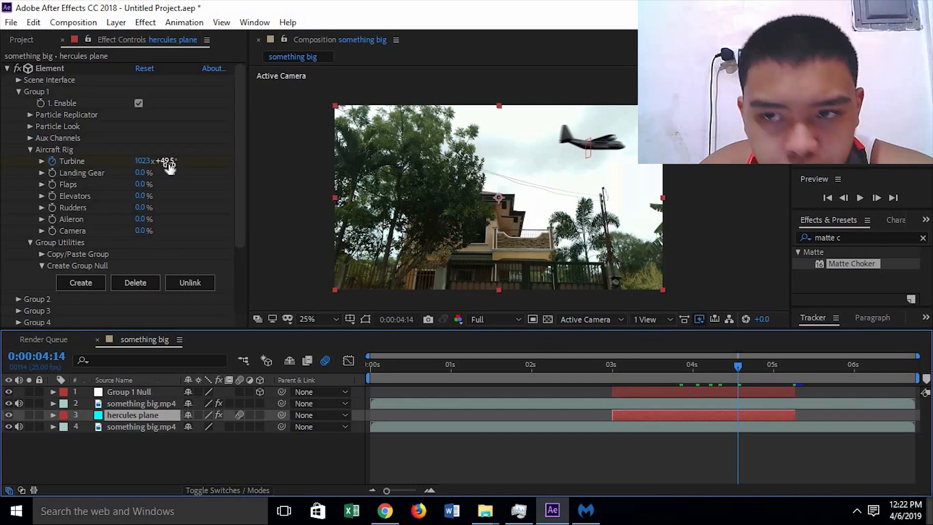
- Import ac 130.mp3 from the Desktop and add it to the something big composition as the lowest layer
click(11, 23)
mouse_move(43, 193)
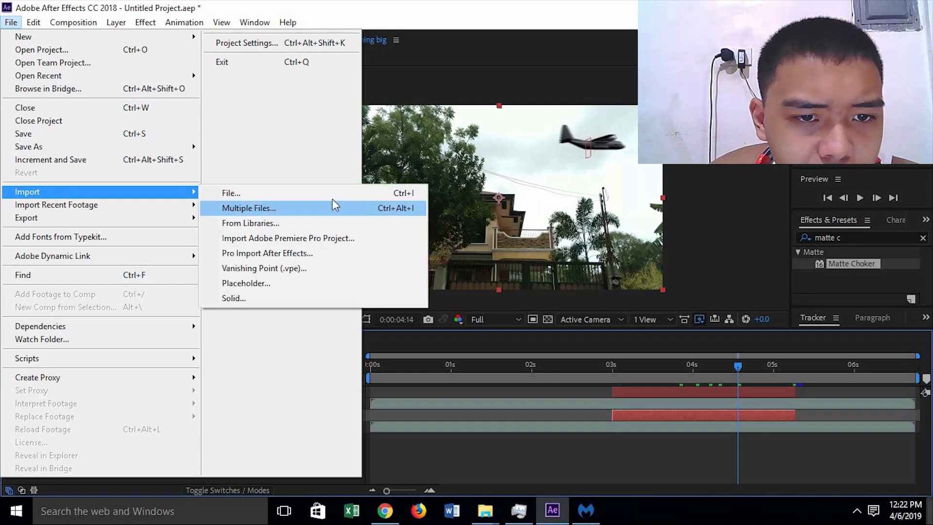
click(332, 199)
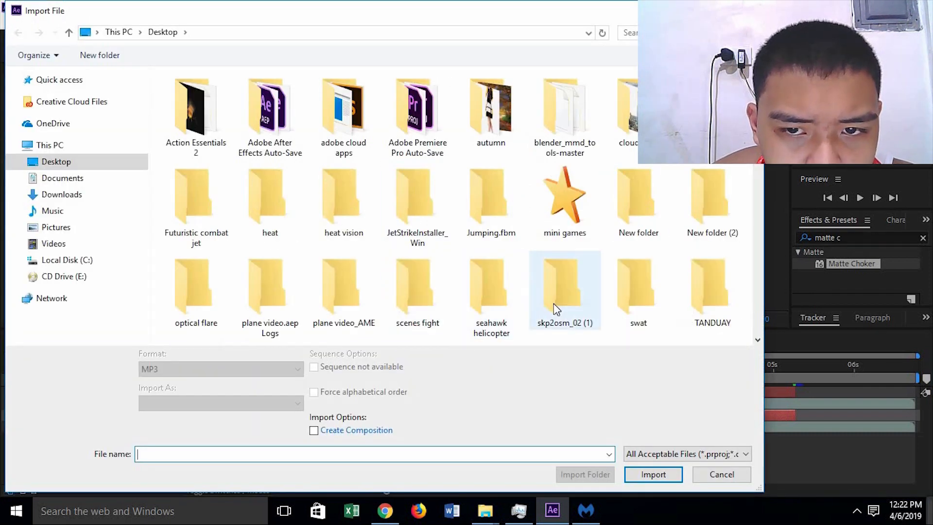
scroll(553, 303, down, 3)
click(497, 186)
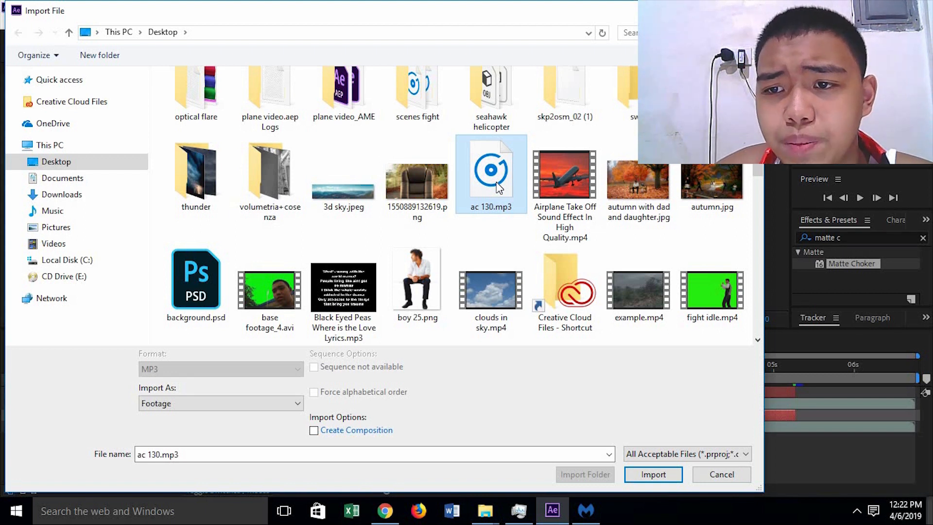
click(652, 475)
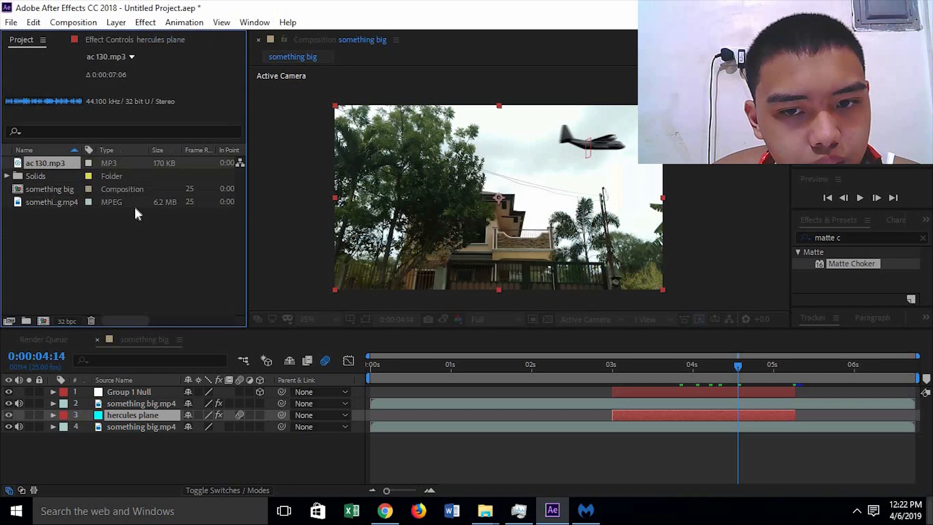
drag(48, 163, 372, 453)
- Preview the plane's flight with the added sound from different times, including 0:00:04:15 and 0:00:03:06
click(859, 197)
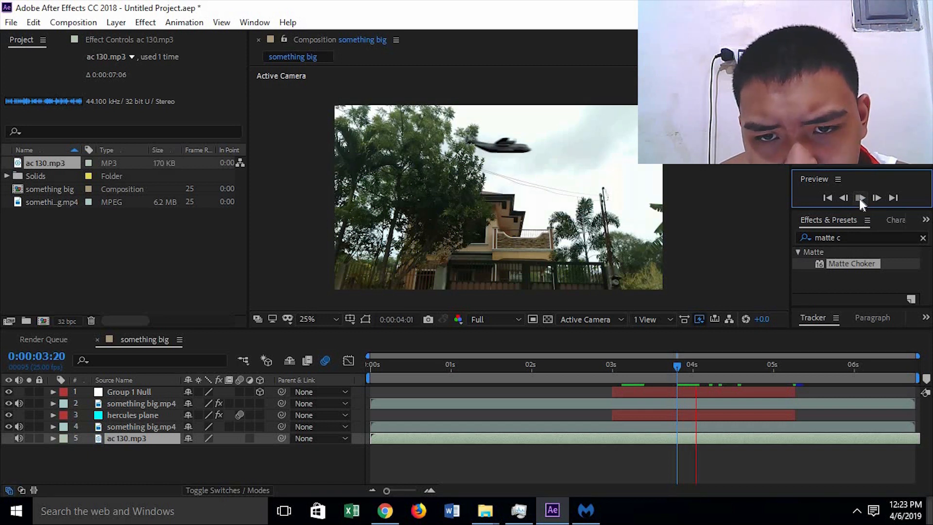
click(859, 198)
drag(710, 368, 741, 368)
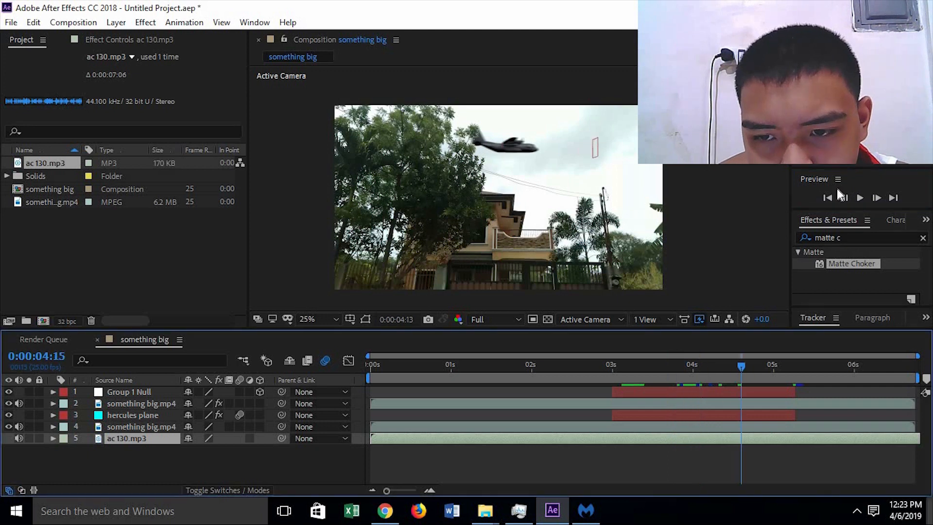
click(863, 197)
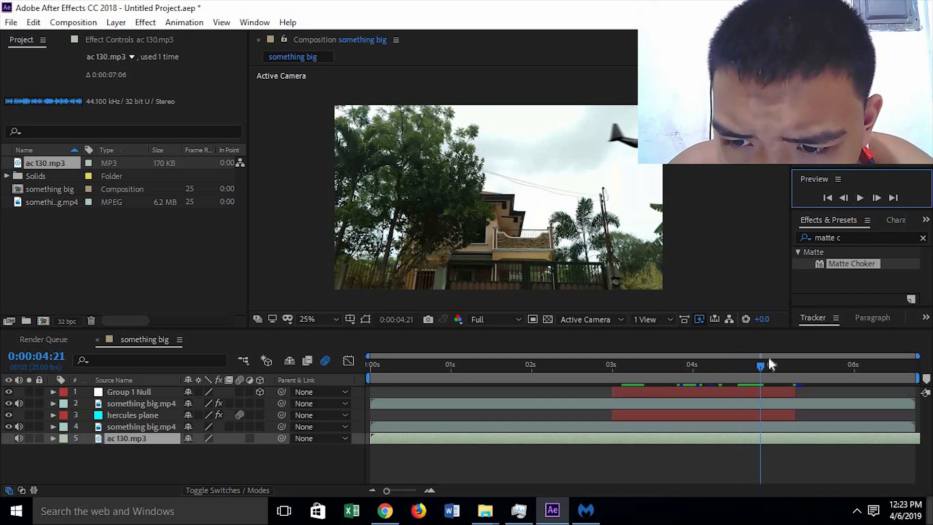
drag(768, 366, 651, 368)
click(629, 365)
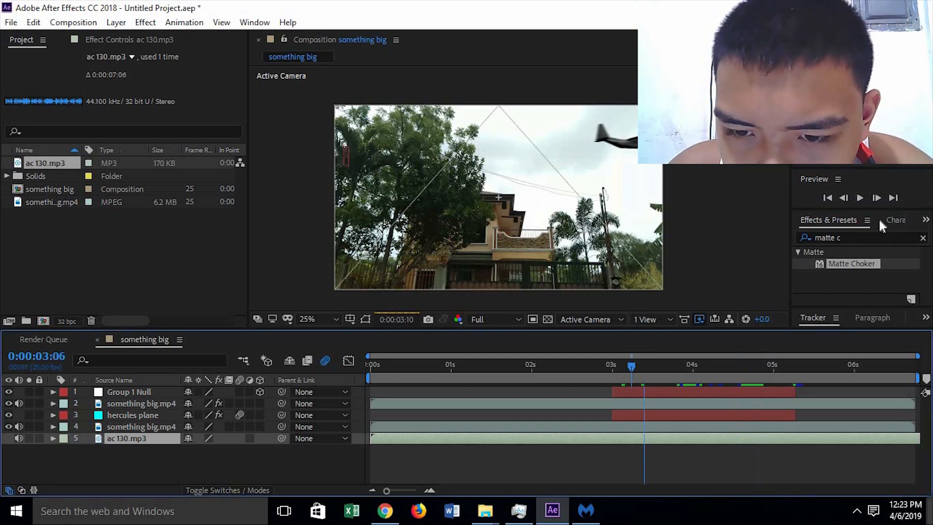
click(855, 199)
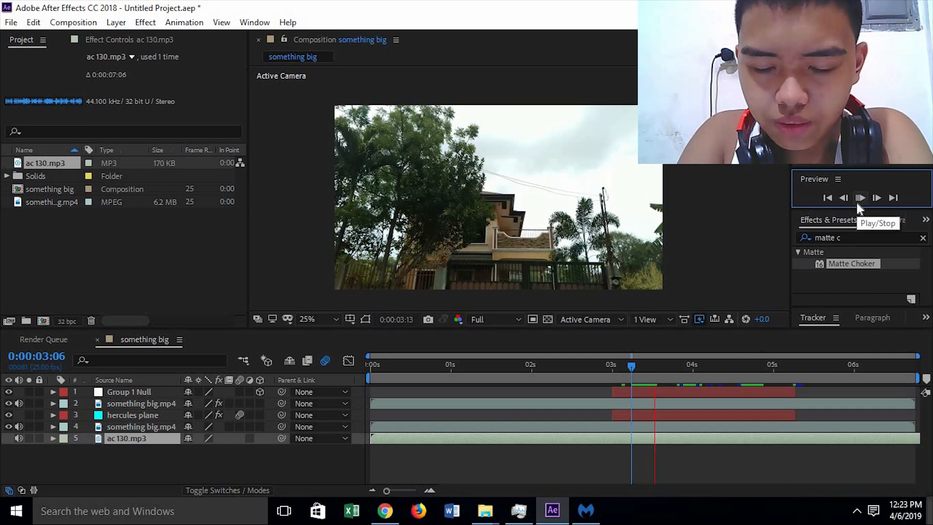
- Enable motion blur for both something big.mp4 layers and the Group 1 Null layer
click(239, 426)
click(239, 404)
click(238, 396)
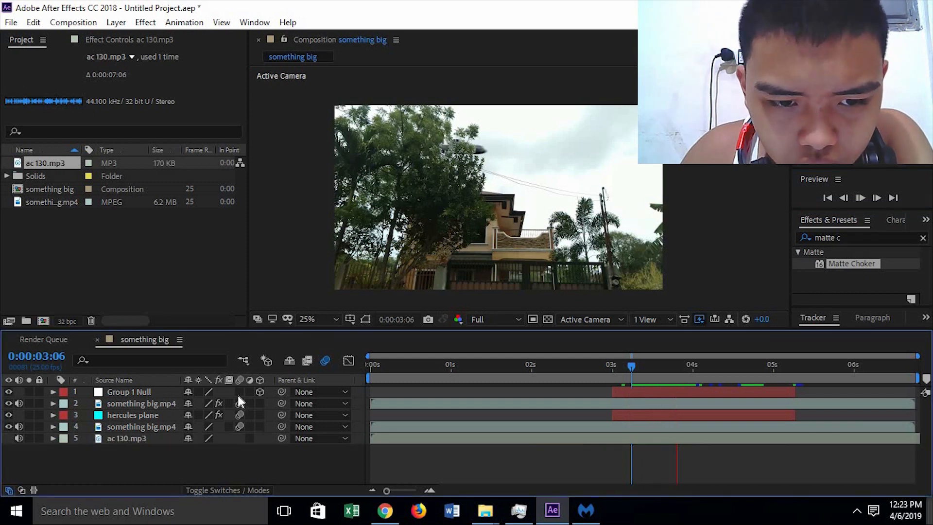
- Preview the motion-blurred plane flight again, continuing from 0:00:03:24, and stop the playback
click(860, 197)
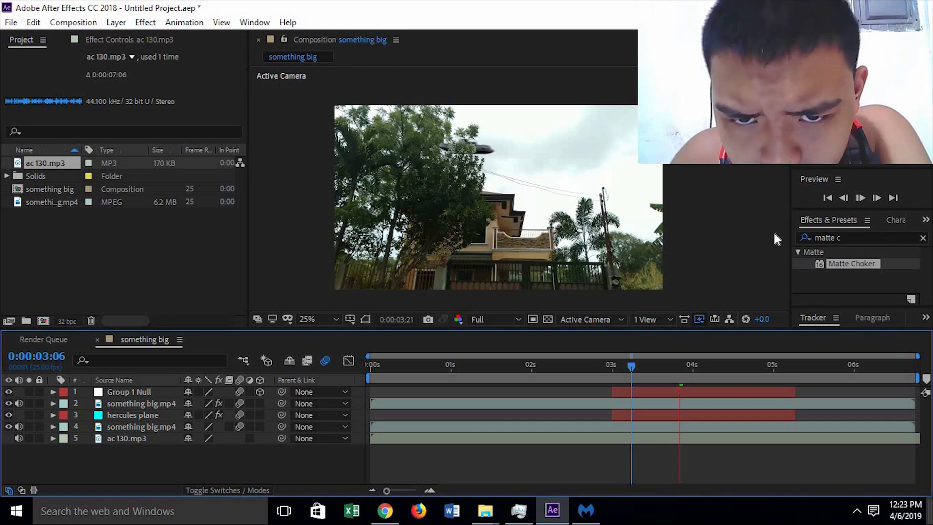
click(860, 198)
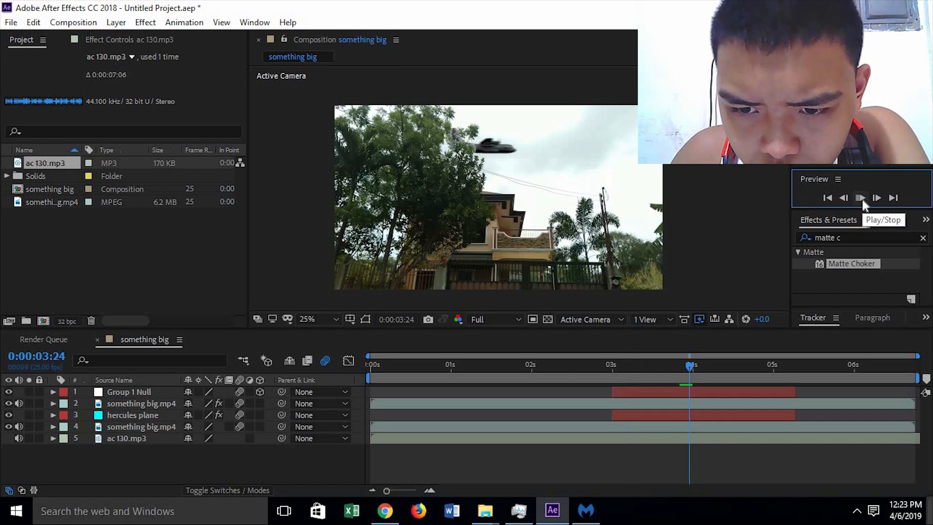
click(862, 199)
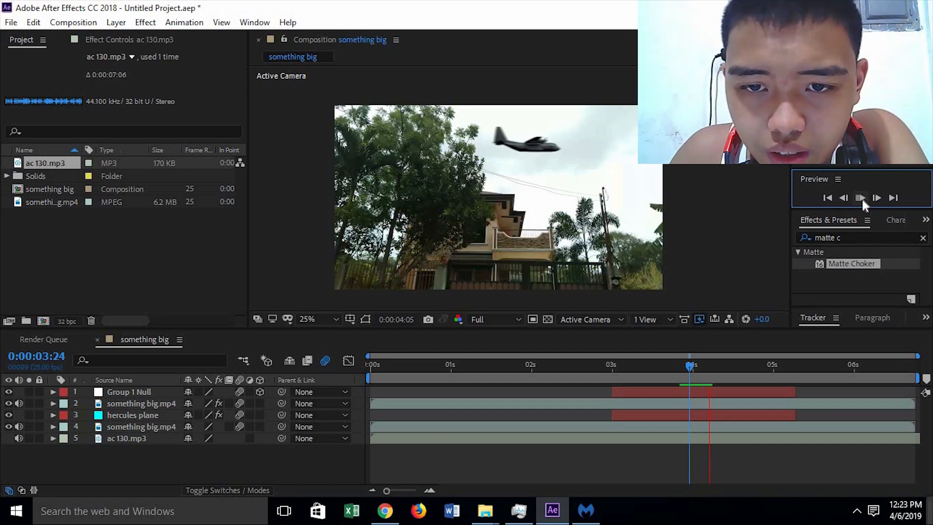
click(862, 200)
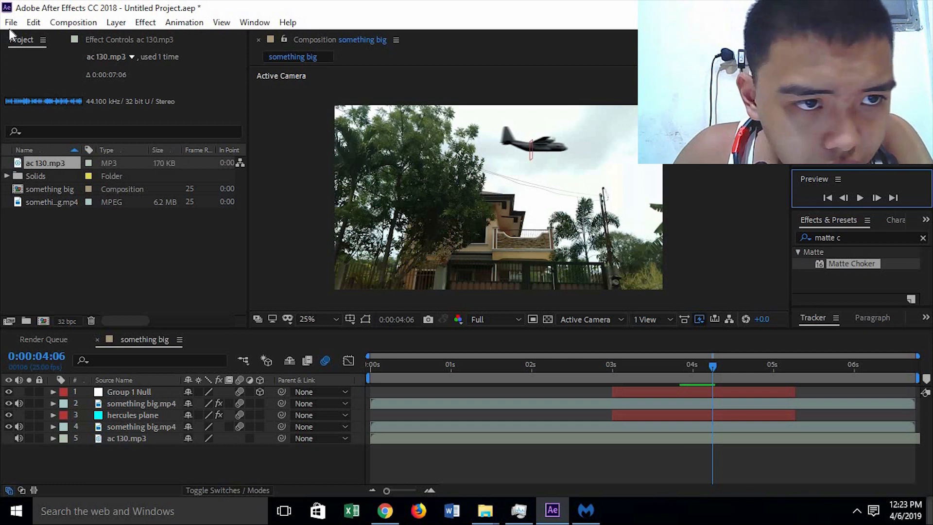
- Save the project to the Desktop under the name "jet videoaep" as an Adobe After Effects Project
click(11, 22)
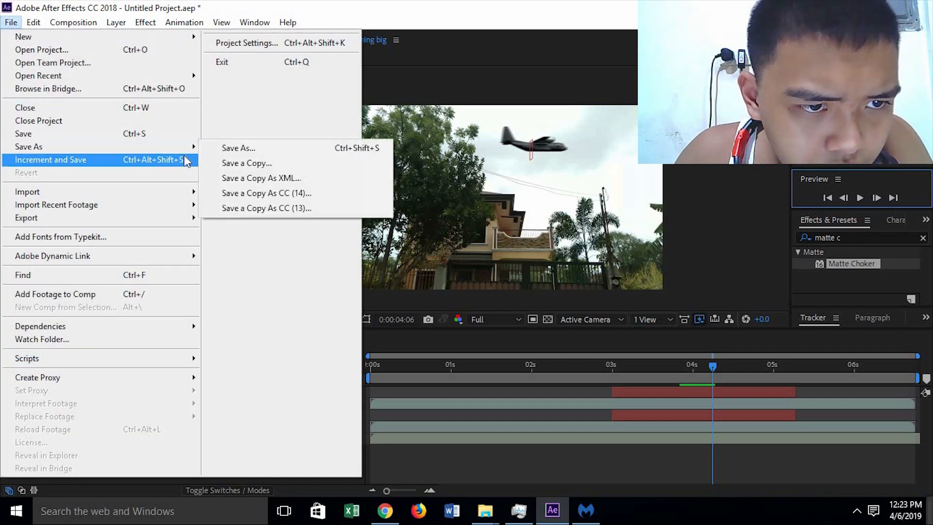
click(214, 145)
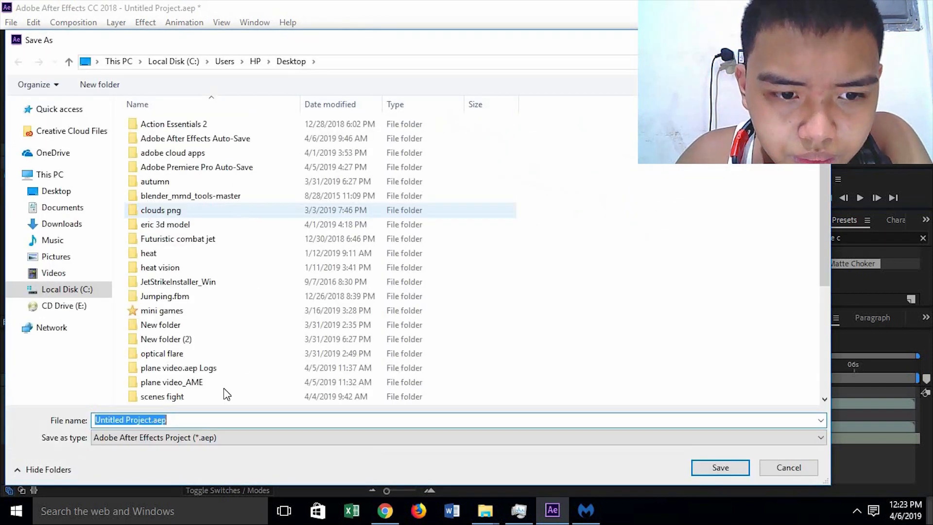
click(166, 426)
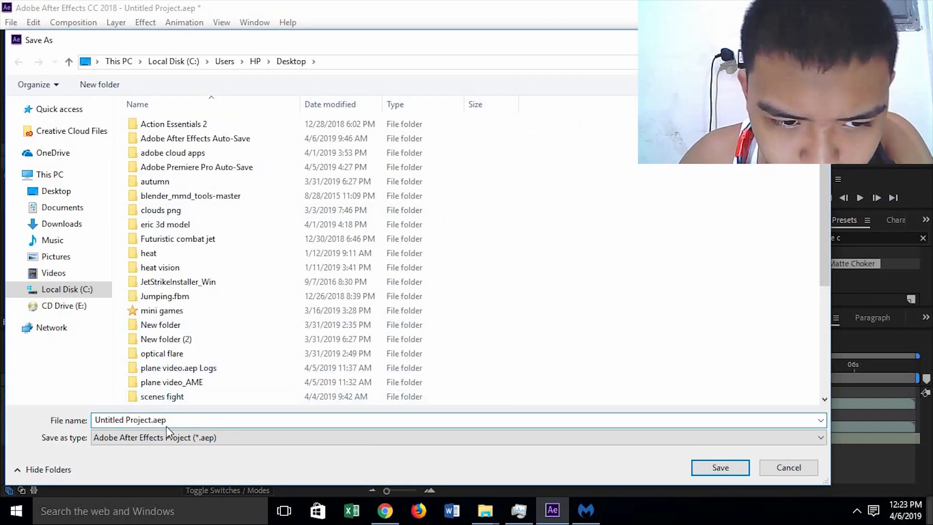
key(Left)
key(Left)
key(Left)
key(BackSpace)
key(BackSpace)
key(BackSpace)
key(BackSpace)
key(BackSpace)
key(BackSpace)
key(BackSpace)
key(BackSpace)
key(BackSpace)
key(BackSpace)
key(BackSpace)
key(BackSpace)
key(BackSpace)
key(BackSpace)
key(BackSpace)
key(BackSpace)
key(BackSpace)
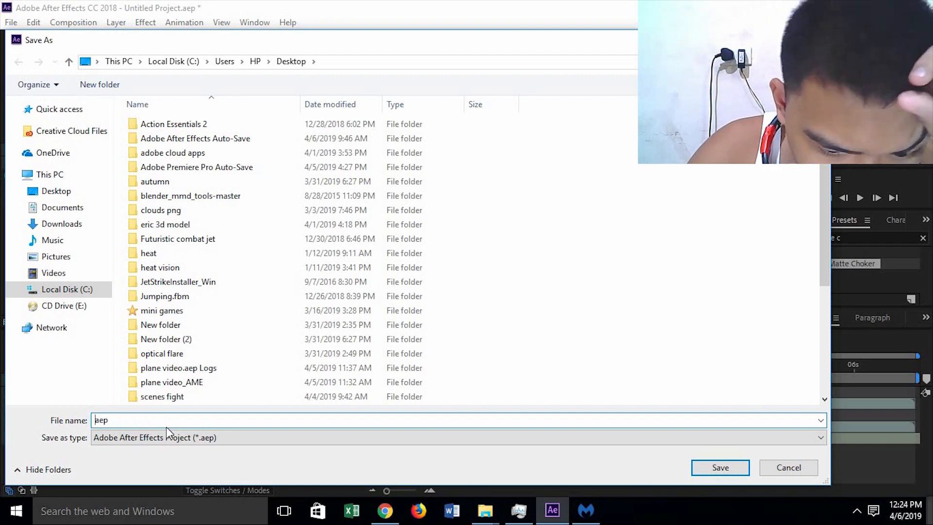
text(je)
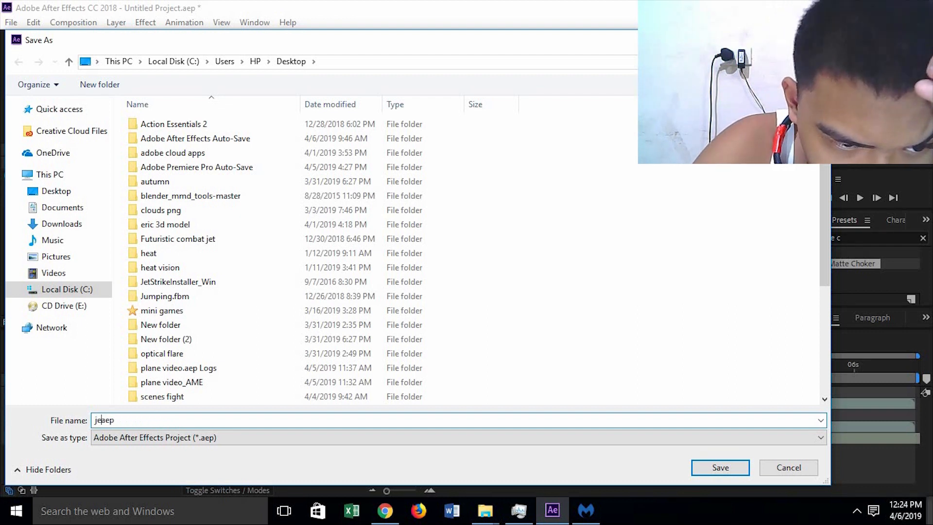
text(t)
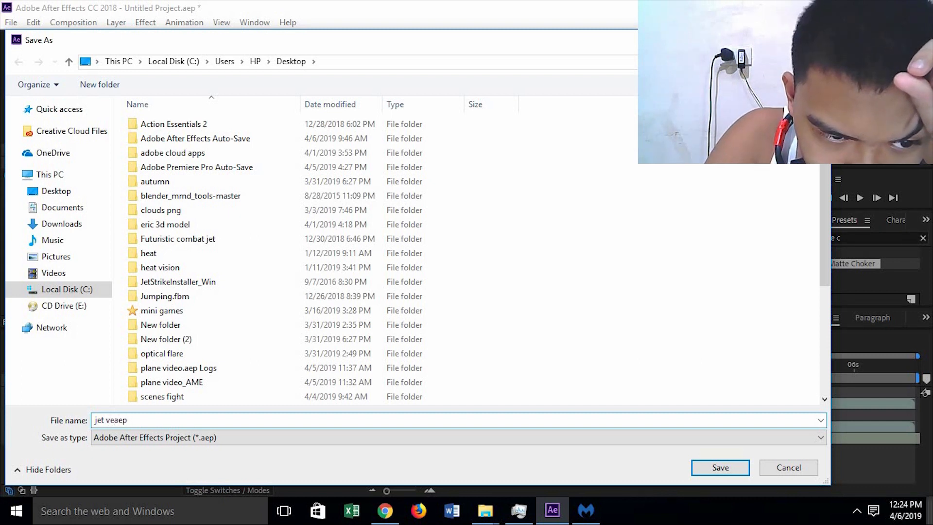
text(video)
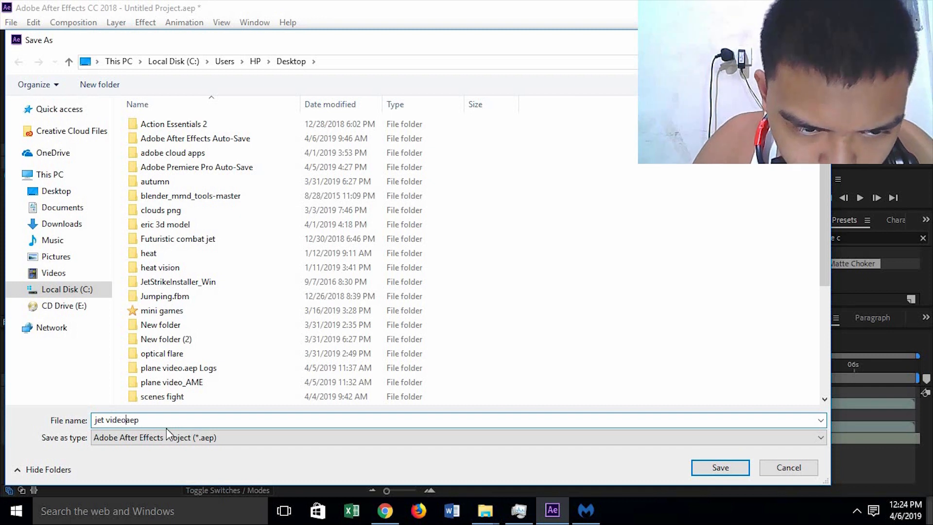
key(BackSpace)
click(697, 472)
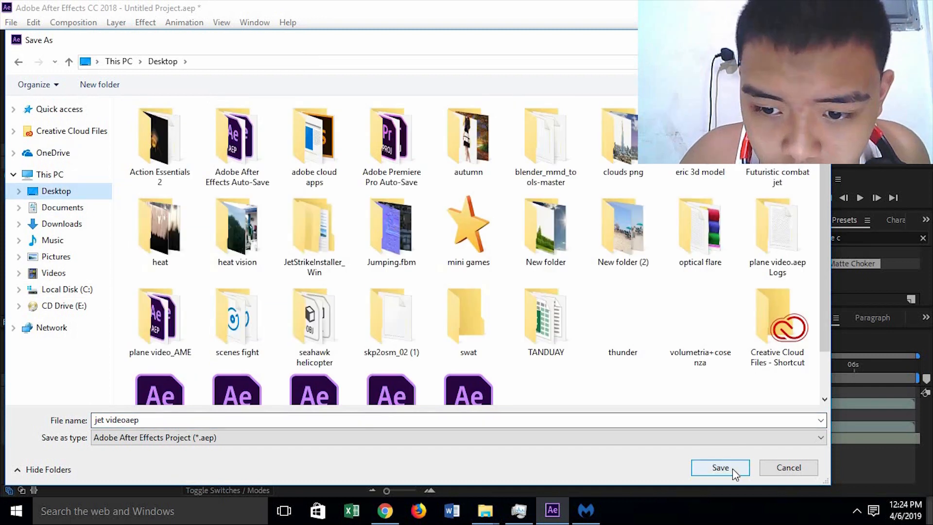
click(732, 468)
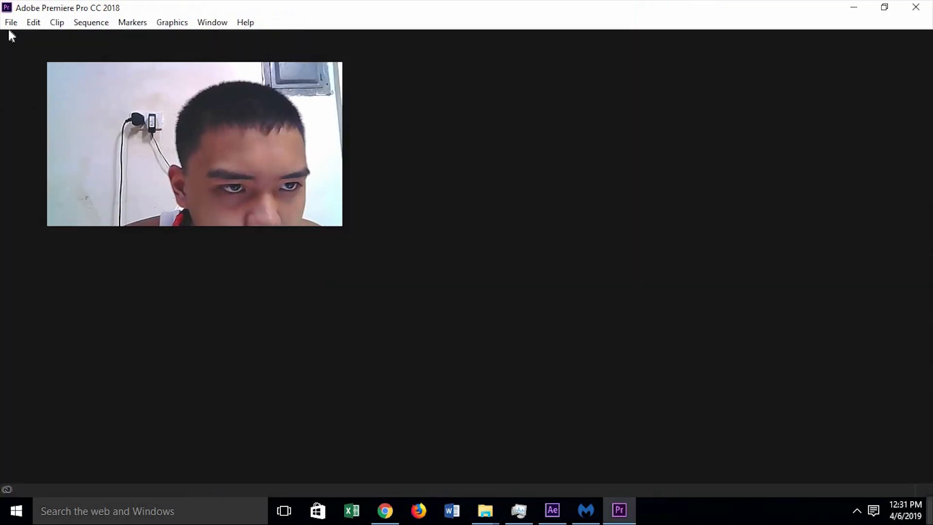
- Create a new project named "jet video." on the Desktop, with DV as the capture format
click(10, 22)
mouse_move(117, 38)
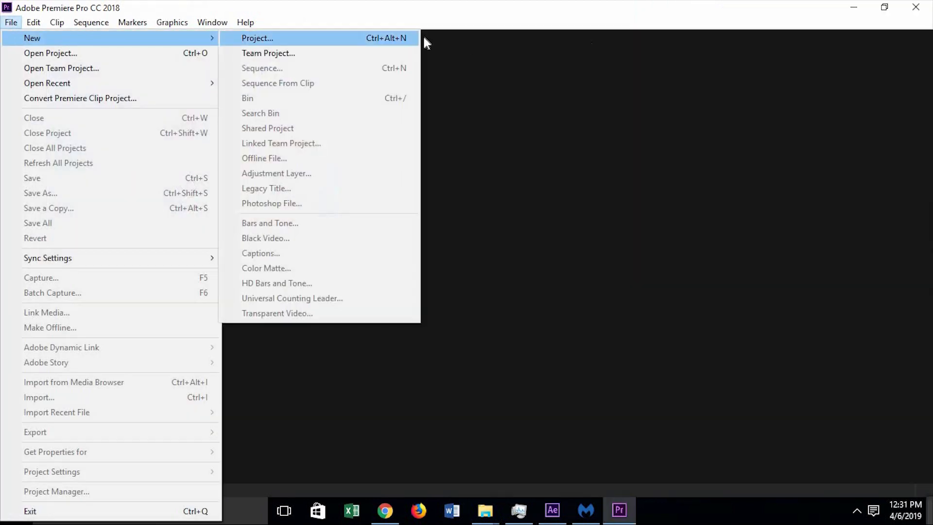
click(308, 37)
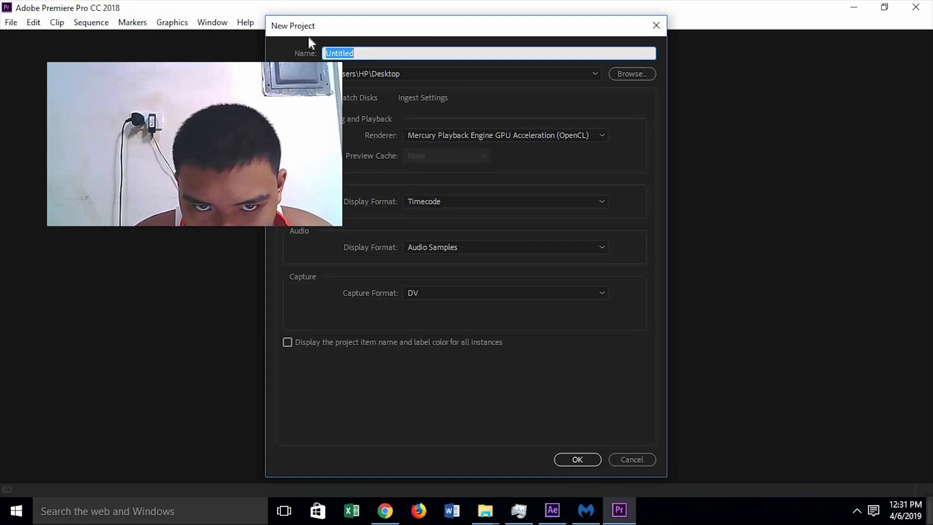
click(389, 51)
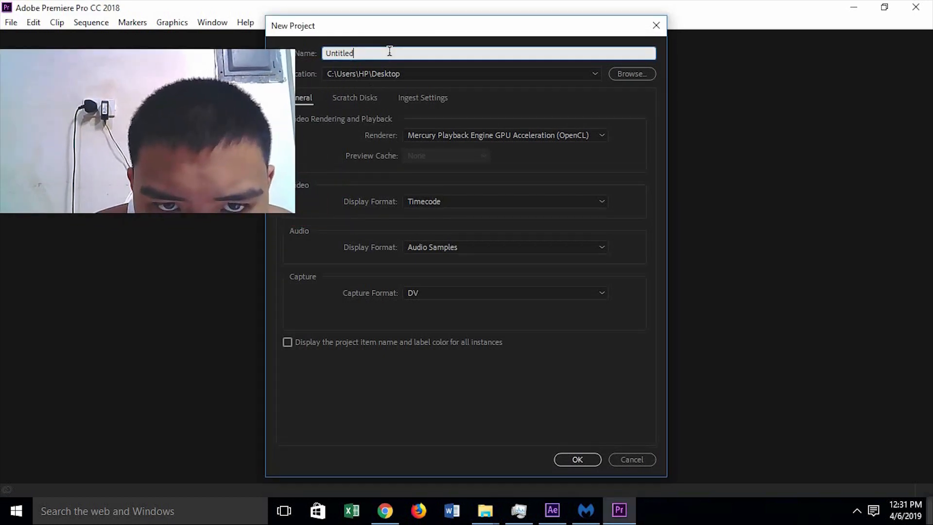
text(jet video)
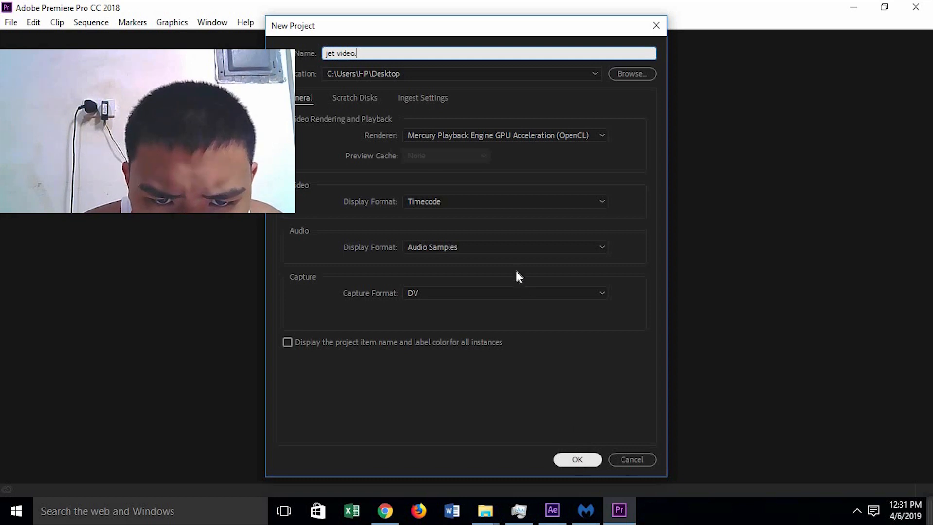
click(526, 291)
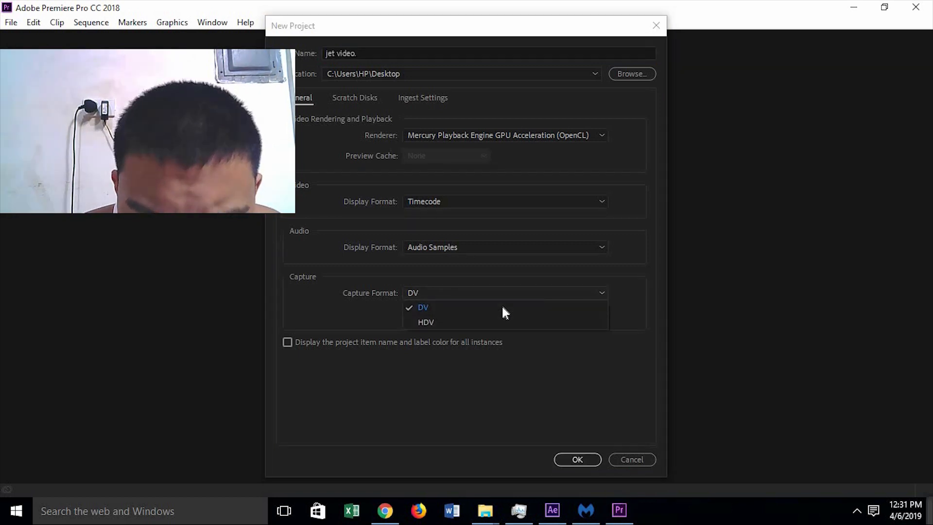
click(505, 306)
click(580, 461)
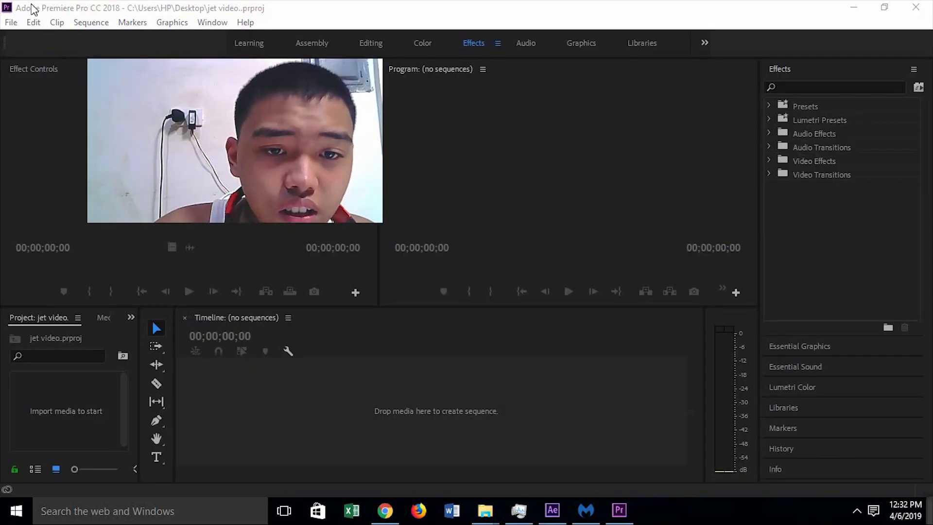
- Import the something big composition from the After Effects project jet videoaep.aep
click(11, 22)
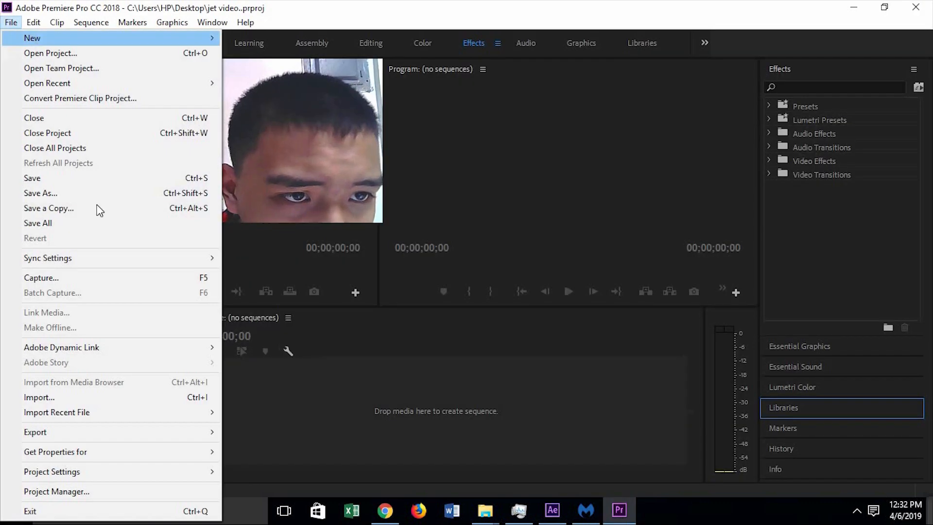
click(145, 404)
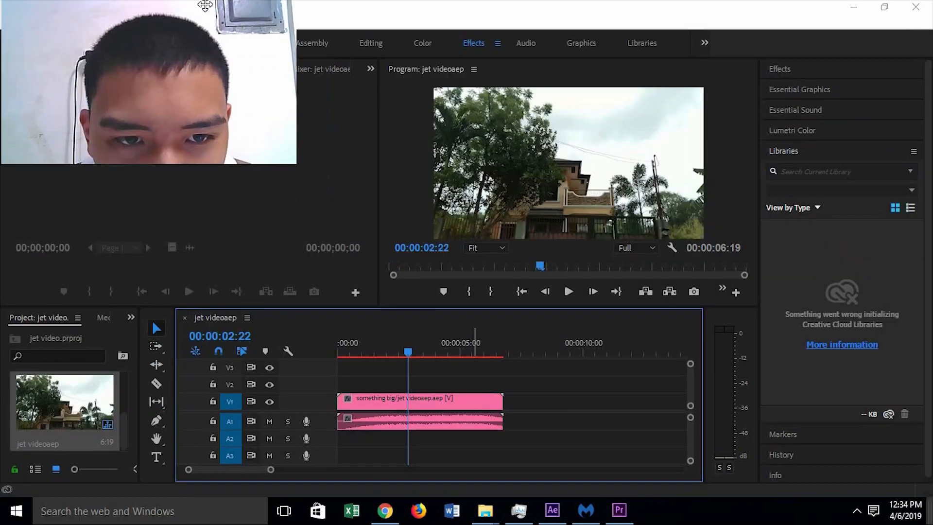
- Preview the jet videoaep sequence from 00:00:02:22, stop it, move the playhead back and play it again
click(568, 292)
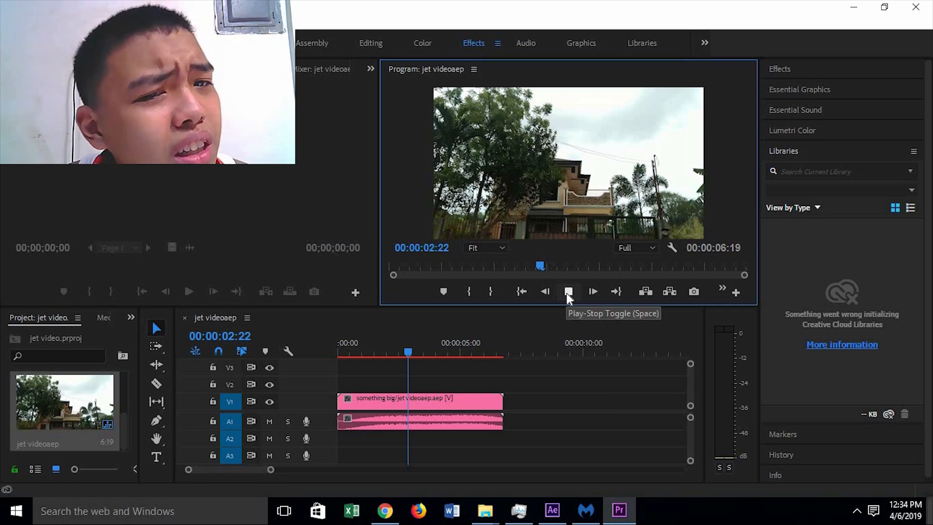
click(568, 294)
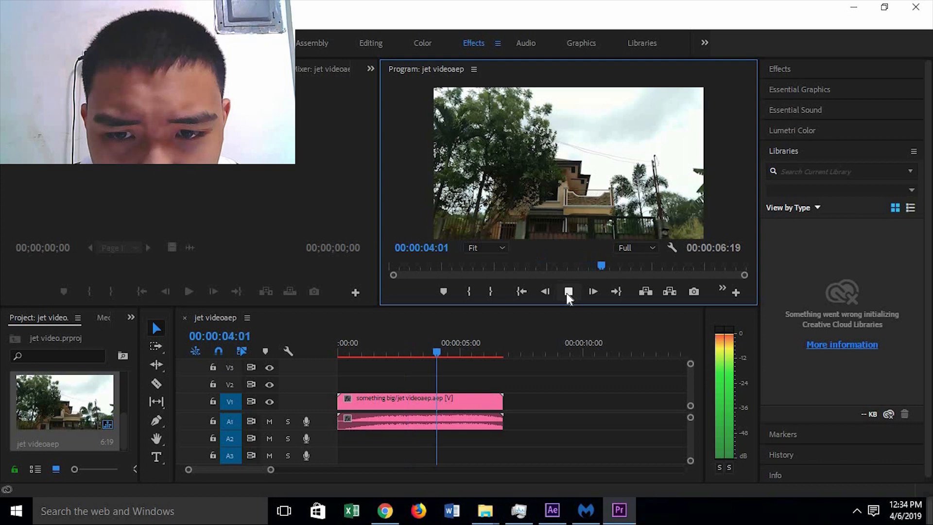
click(569, 293)
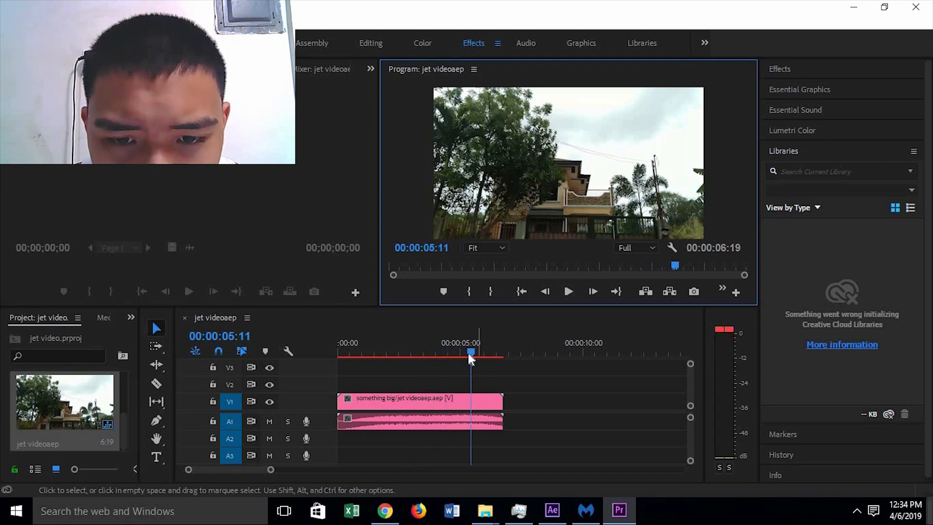
drag(439, 357, 421, 360)
scroll(443, 362, up, 1)
click(568, 292)
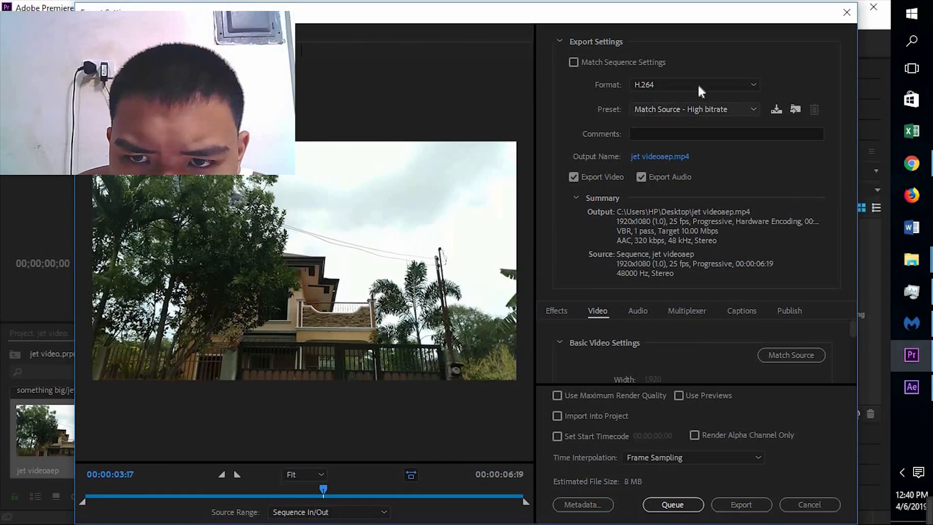
- Set the target bitrate to 15.23 Mbps in the H.264 video export settings
scroll(682, 340, down, 5)
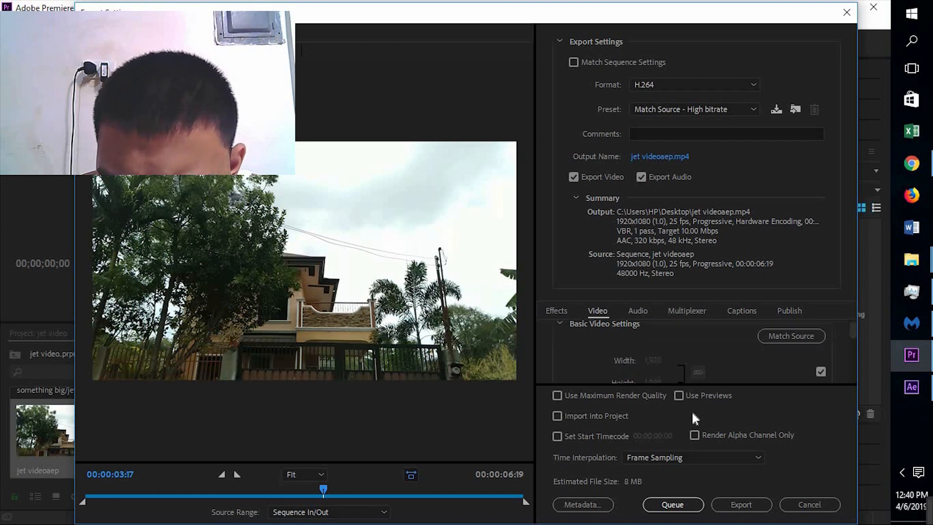
scroll(682, 340, down, 5)
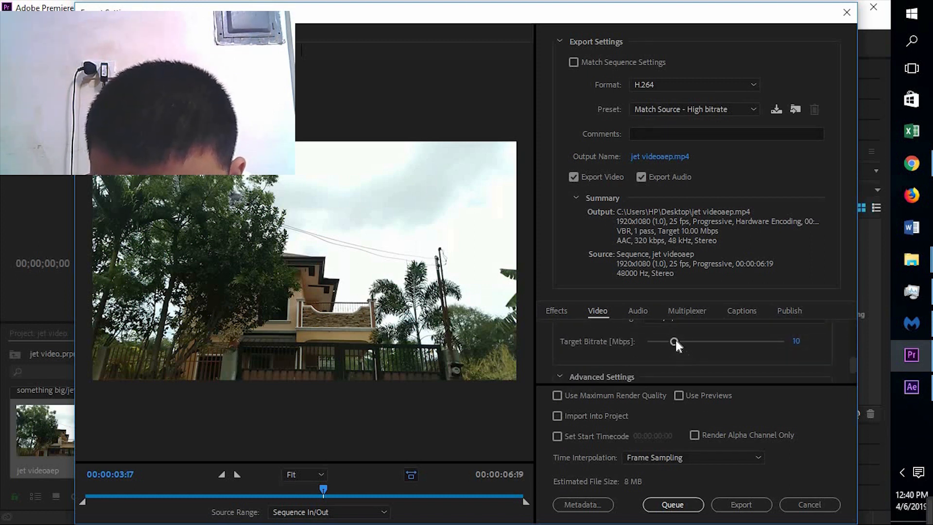
drag(675, 341, 686, 341)
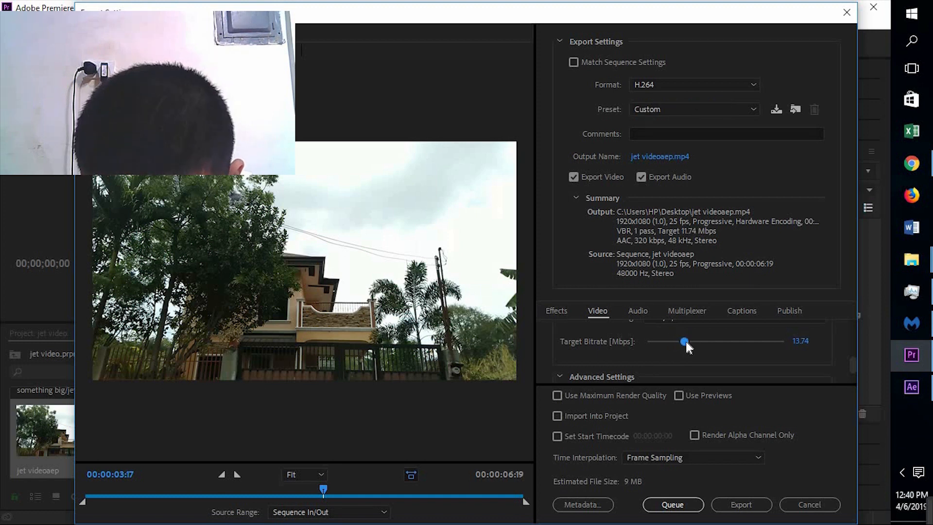
drag(687, 337, 689, 341)
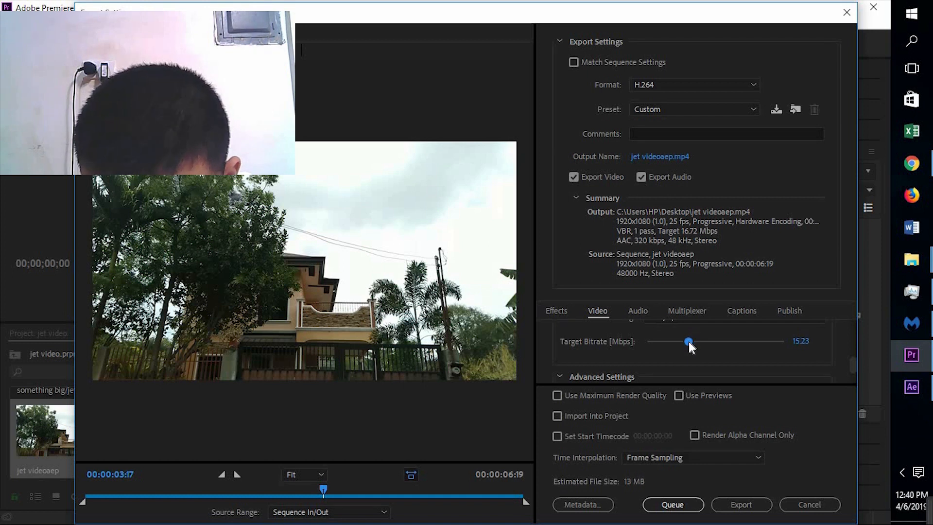
- Set the export's audio format to MPEG and export the sequence as jet videoaep.mp4
click(637, 312)
click(680, 351)
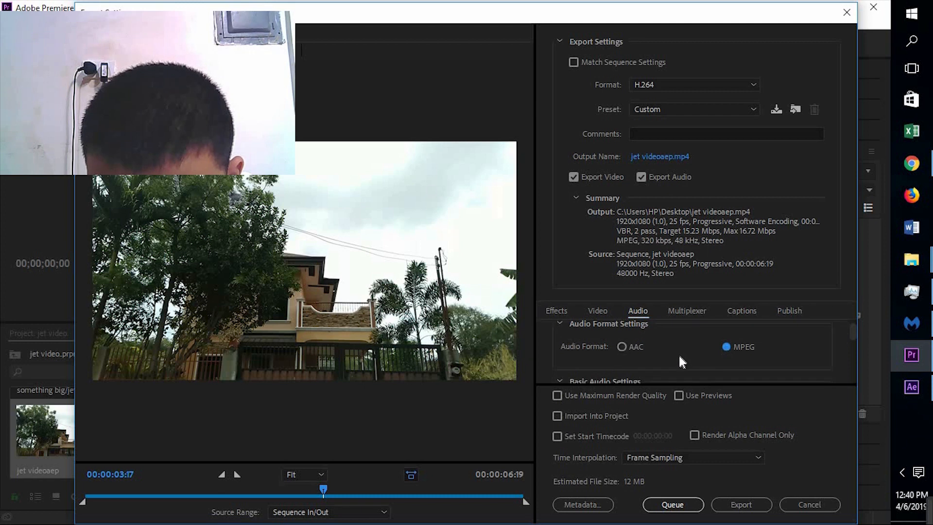
scroll(677, 354, down, 3)
scroll(676, 354, down, 5)
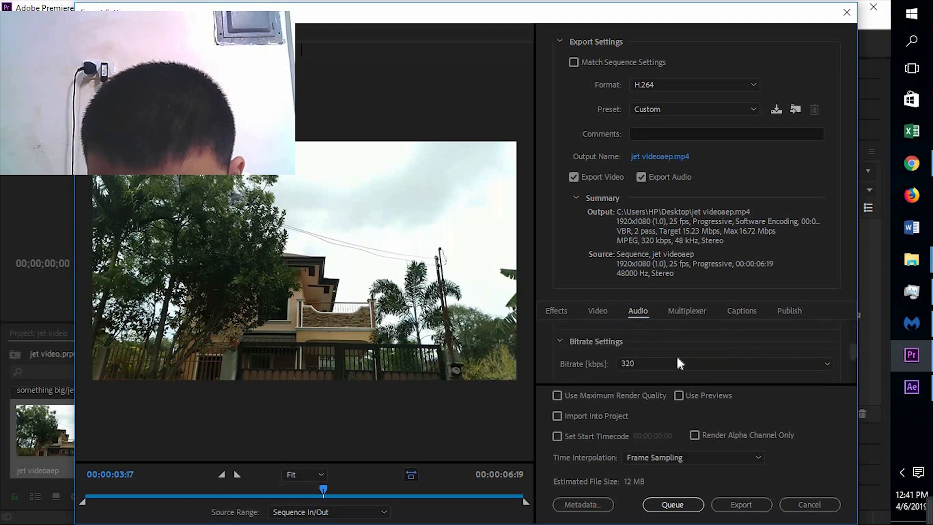
click(728, 506)
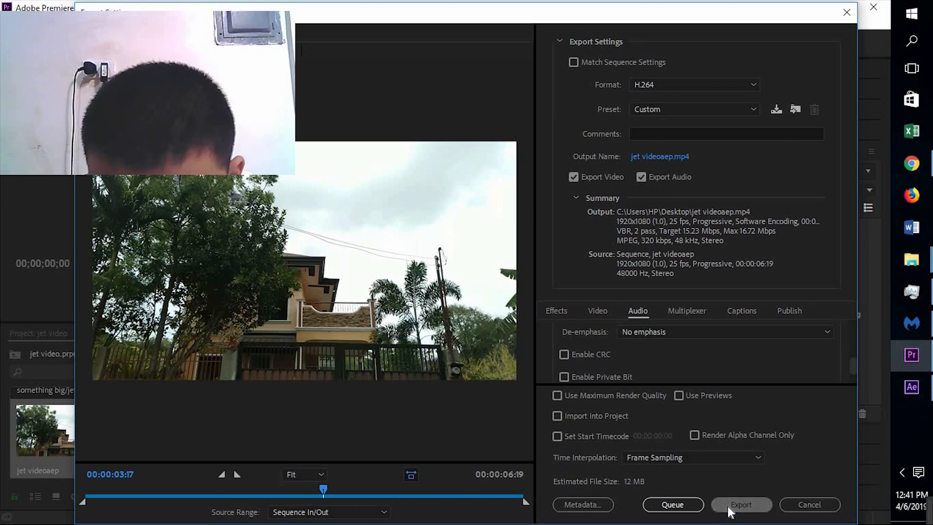